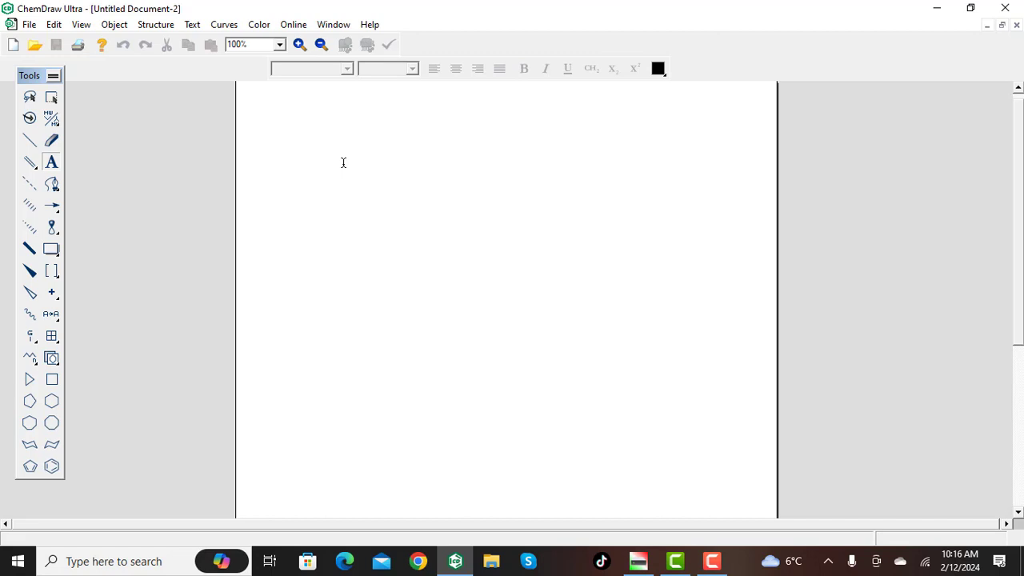
Add the title text "STRUCTURE OF FOLIC ACID" near the top of the page
click(344, 162)
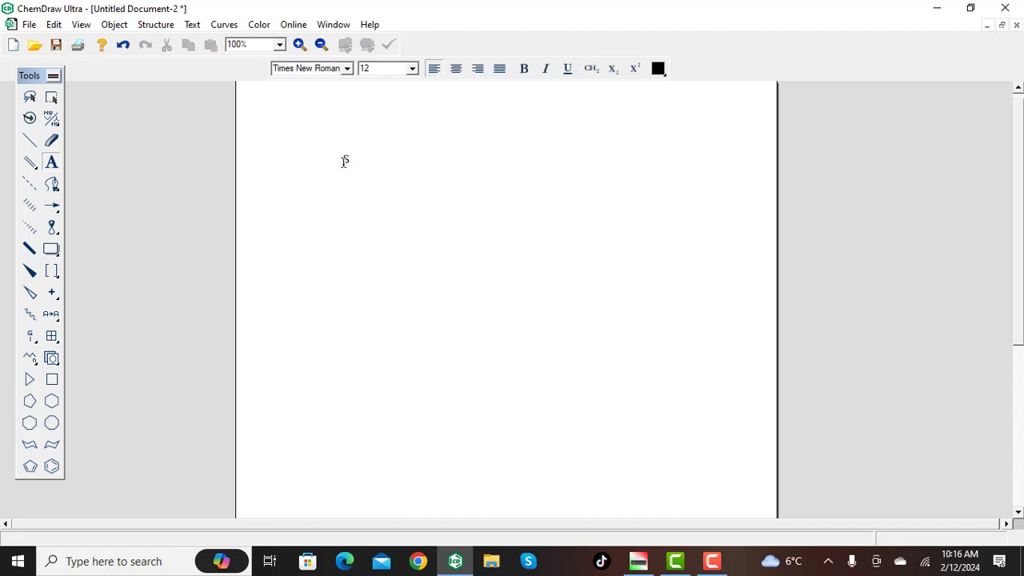
text(C)
text(TRUC)
text(TURE )
text(OF )
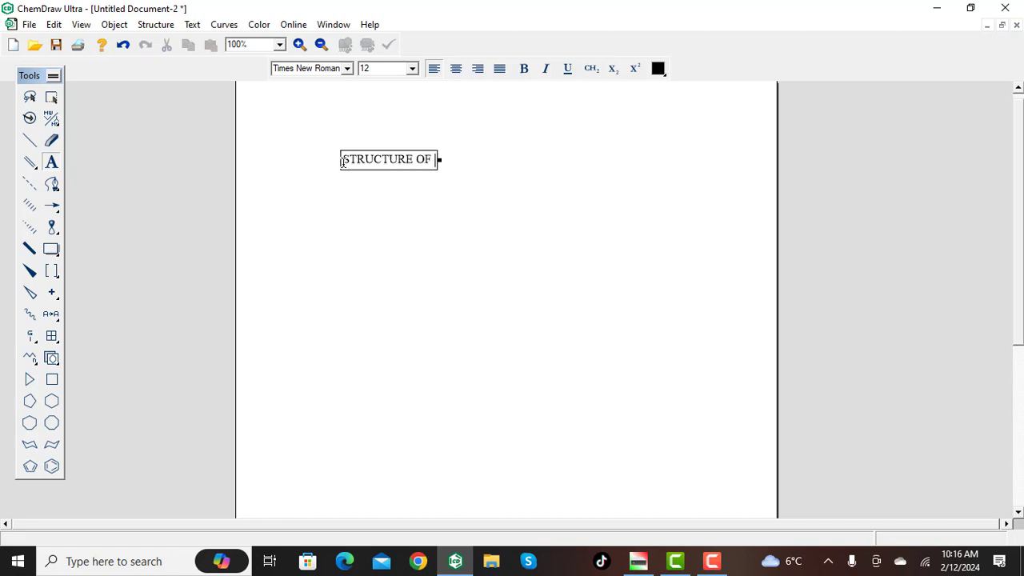
text(FOLIC ACID)
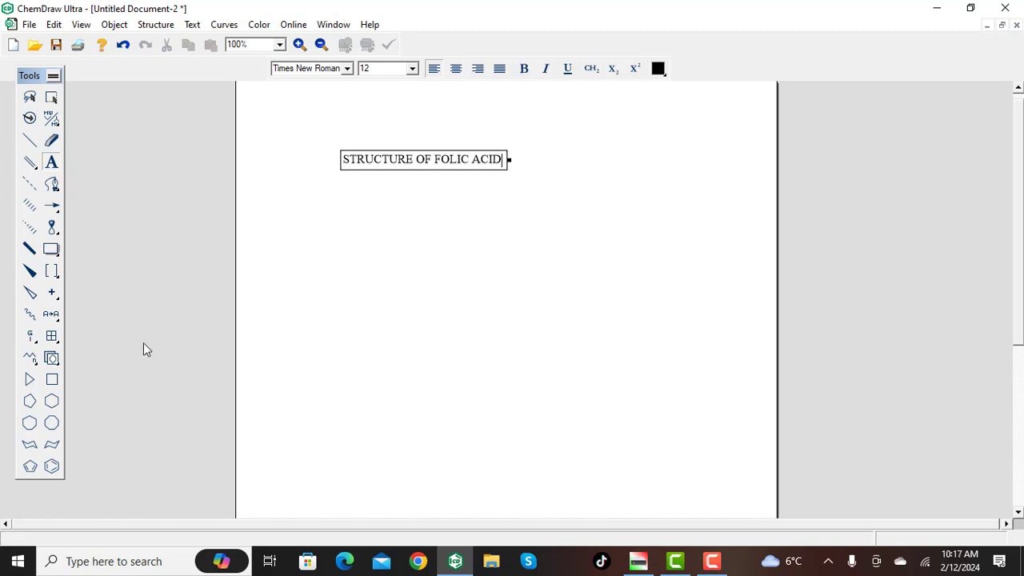
Move the title horizontally to about the centre of the page and deselect it
click(51, 97)
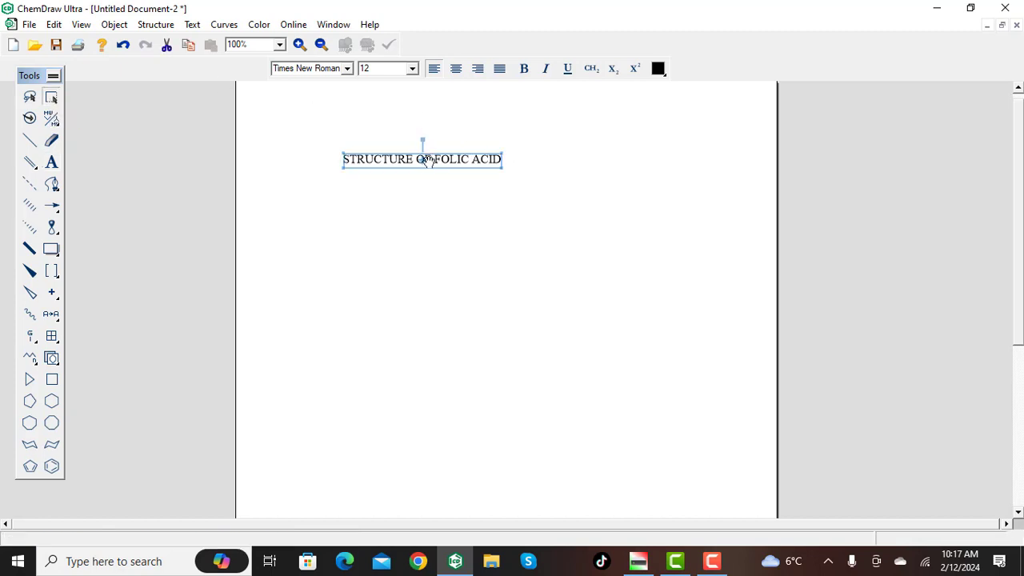
drag(428, 160, 499, 161)
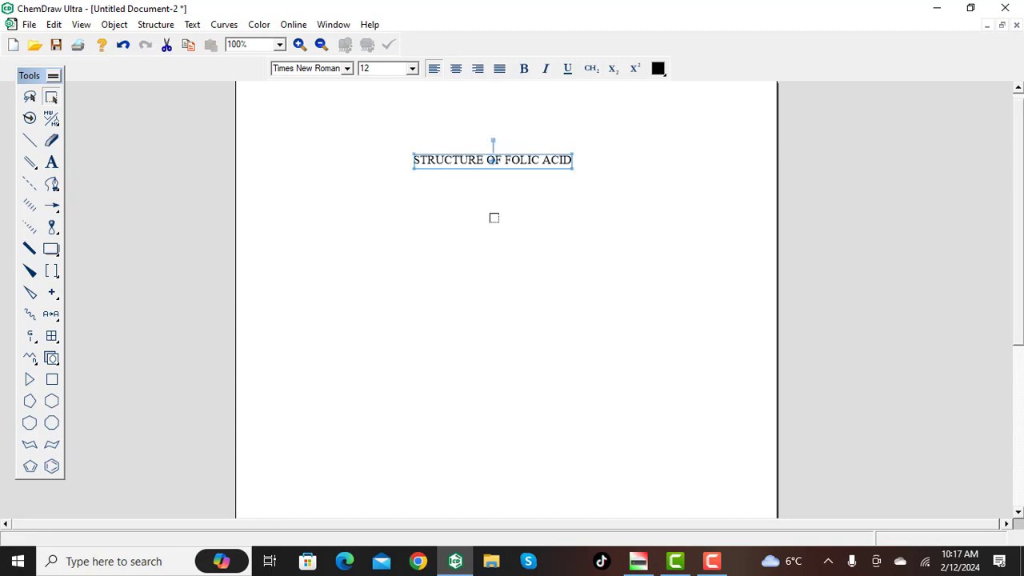
click(493, 218)
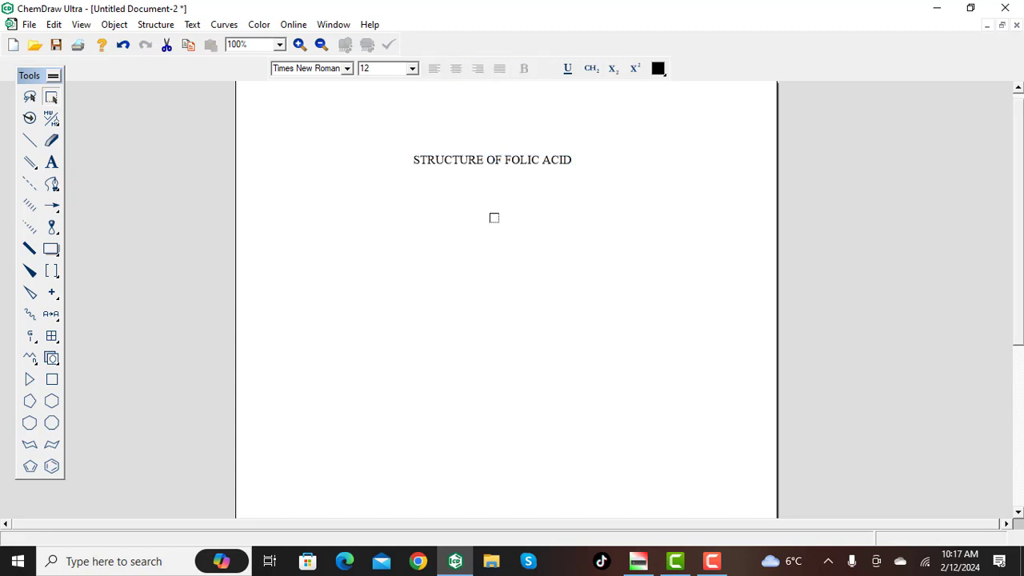
Draw a benzene ring below the title and fuse a second benzene ring onto its right-hand bond
click(52, 467)
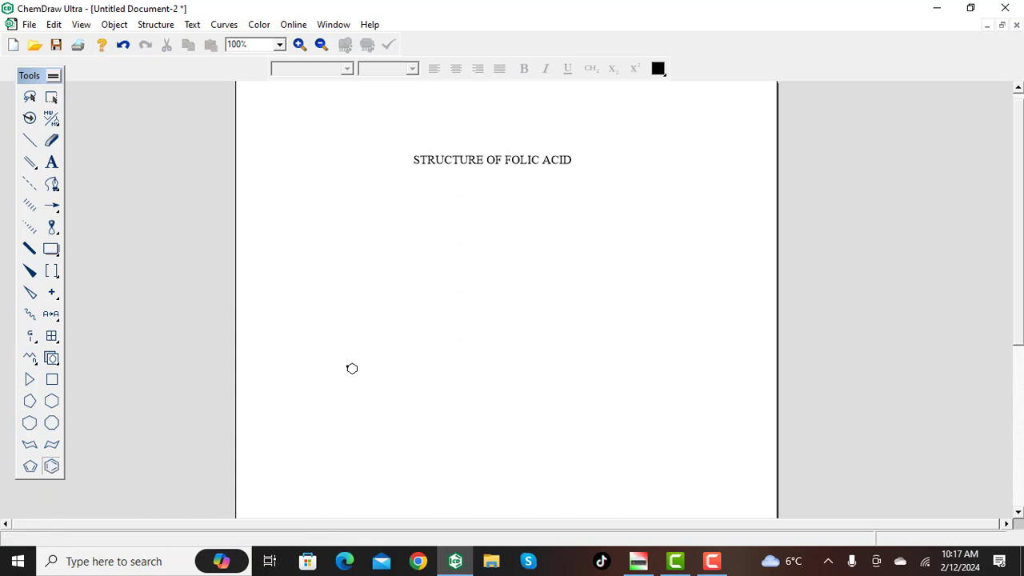
click(352, 368)
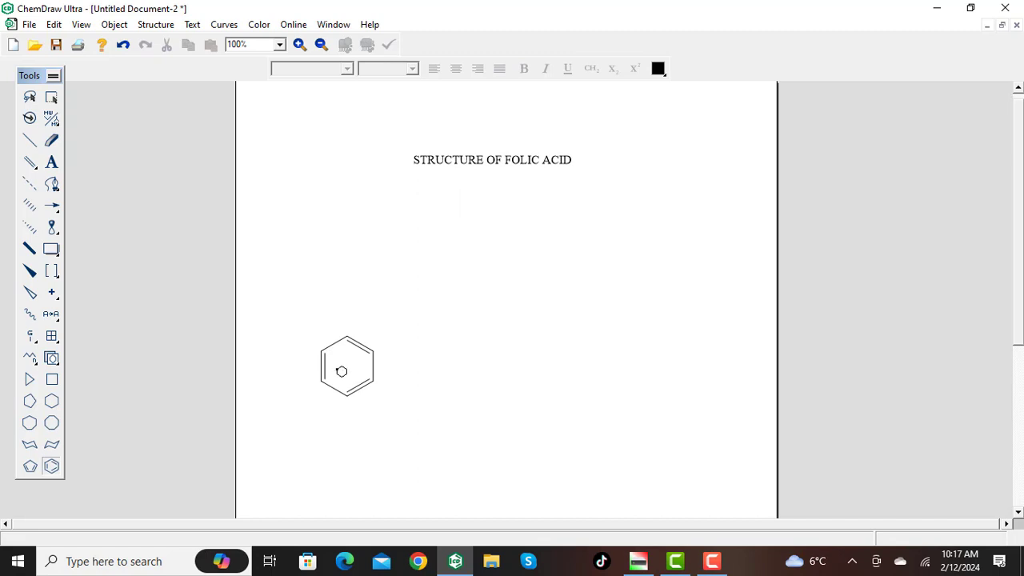
click(379, 365)
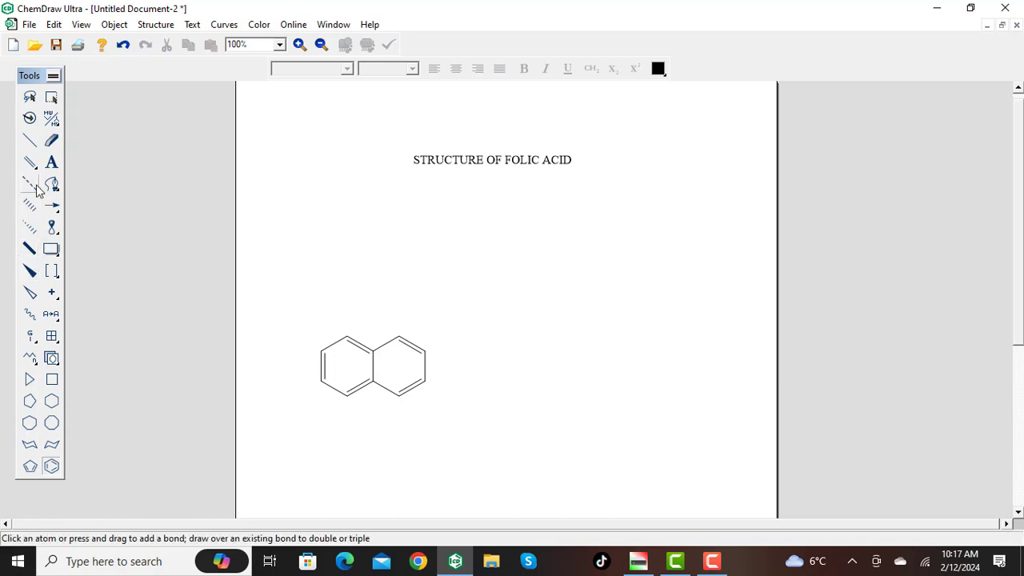
Add single bonds to the left ring's top and lower-left atoms and to the right ring's upper-right atom
click(30, 144)
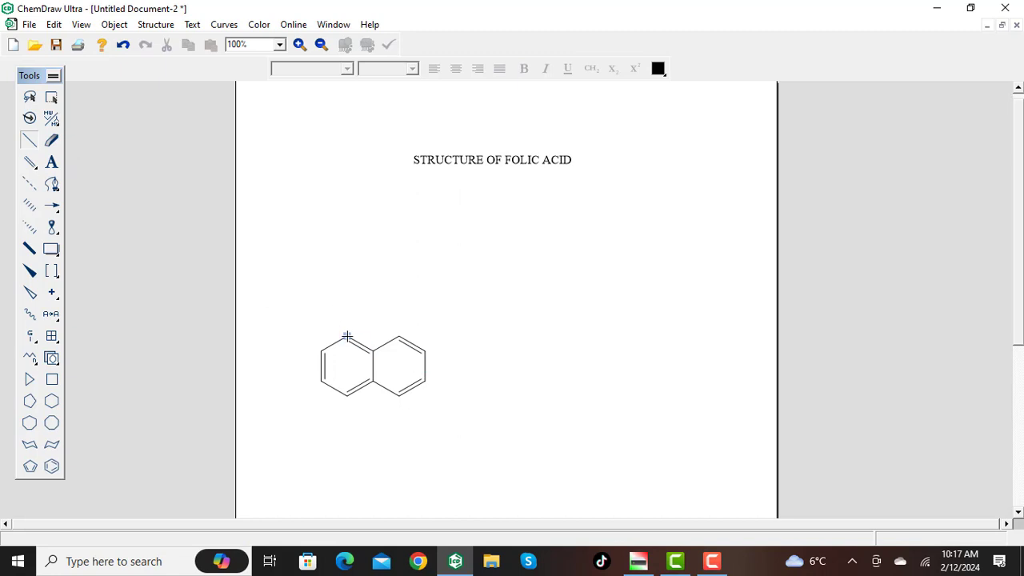
click(346, 335)
click(426, 350)
click(320, 381)
Label the end of the left ring's top bond OH and the end of its lower-left bond NH2
click(53, 162)
click(347, 305)
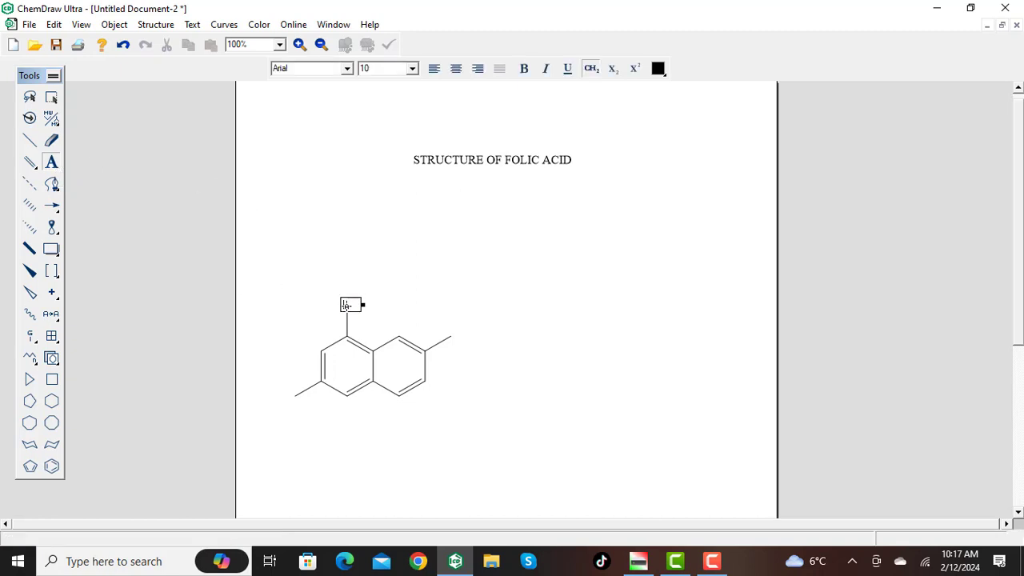
text(OH)
click(293, 397)
text(NH2)
click(541, 388)
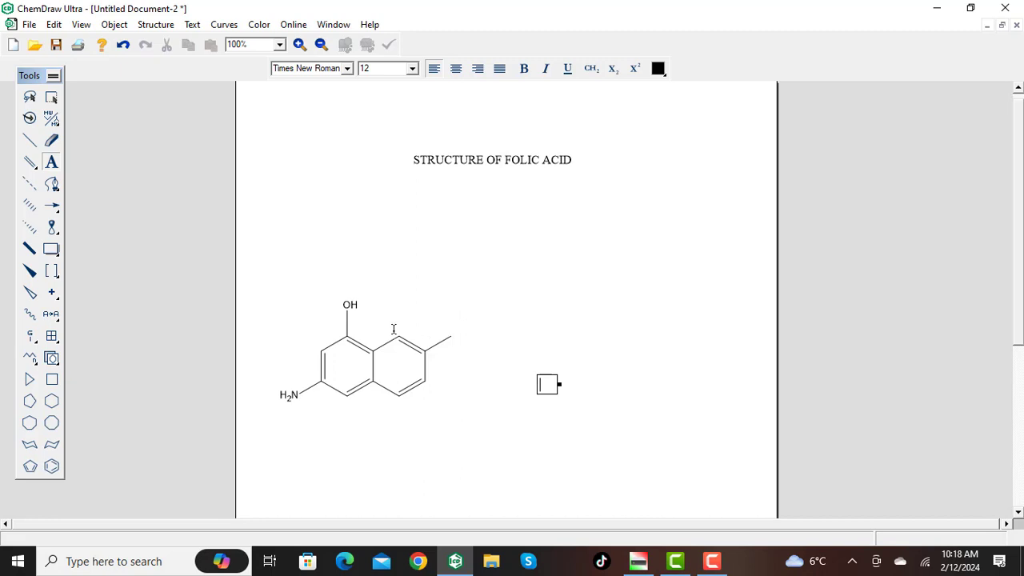
Replace the left ring's upper-left and bottom atoms with N
click(320, 352)
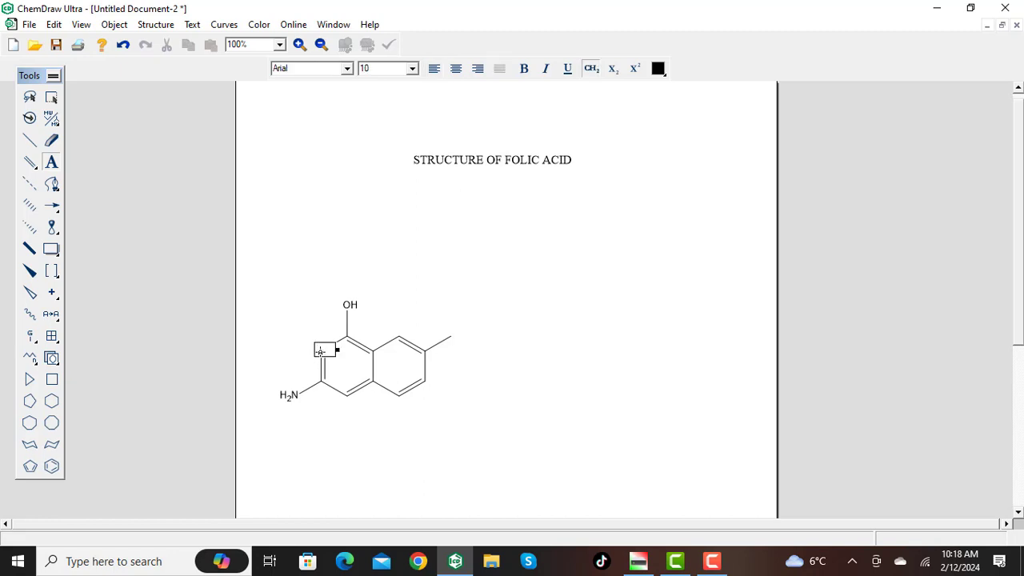
text(N)
click(501, 367)
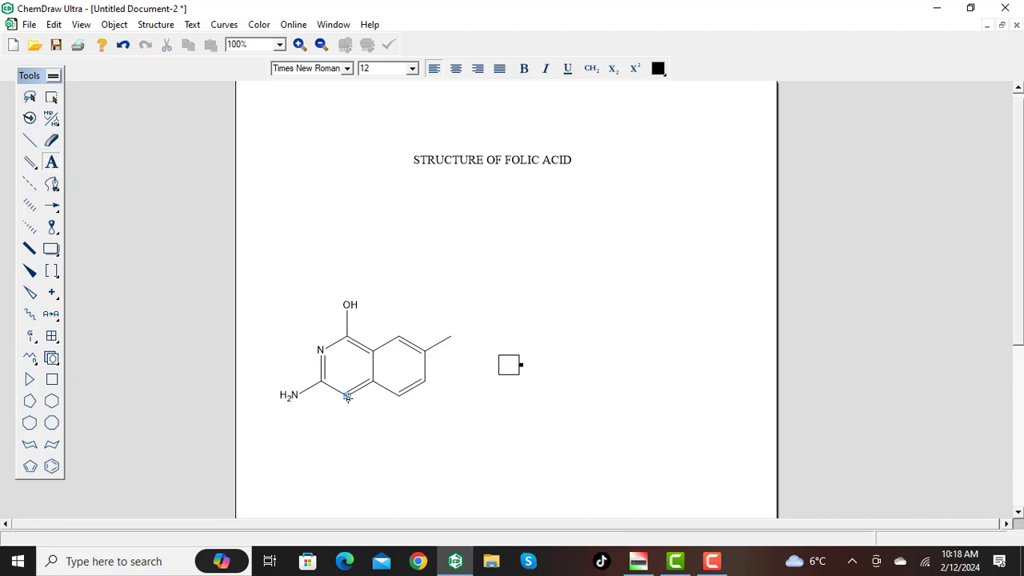
click(346, 398)
text(N)
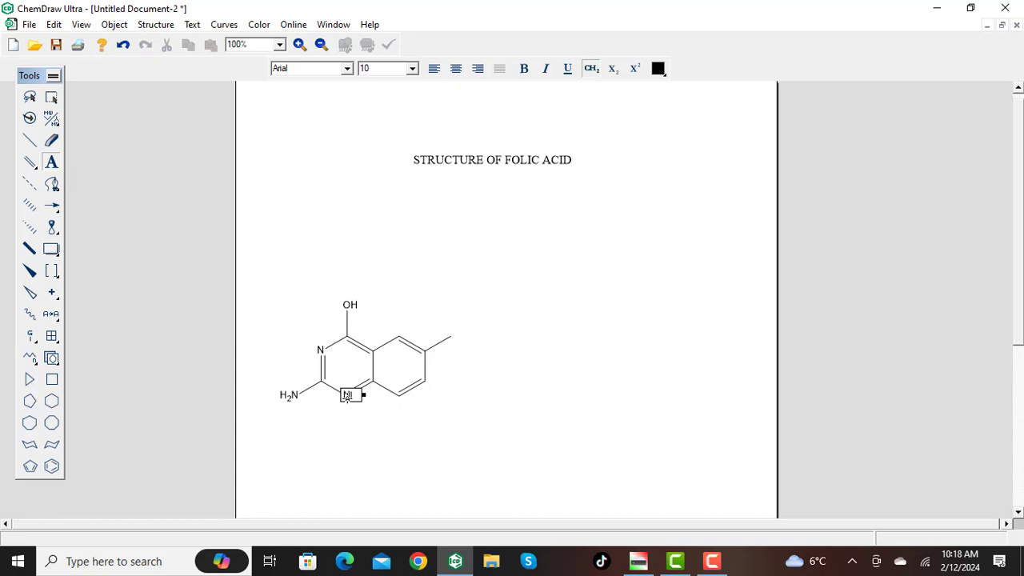
click(672, 333)
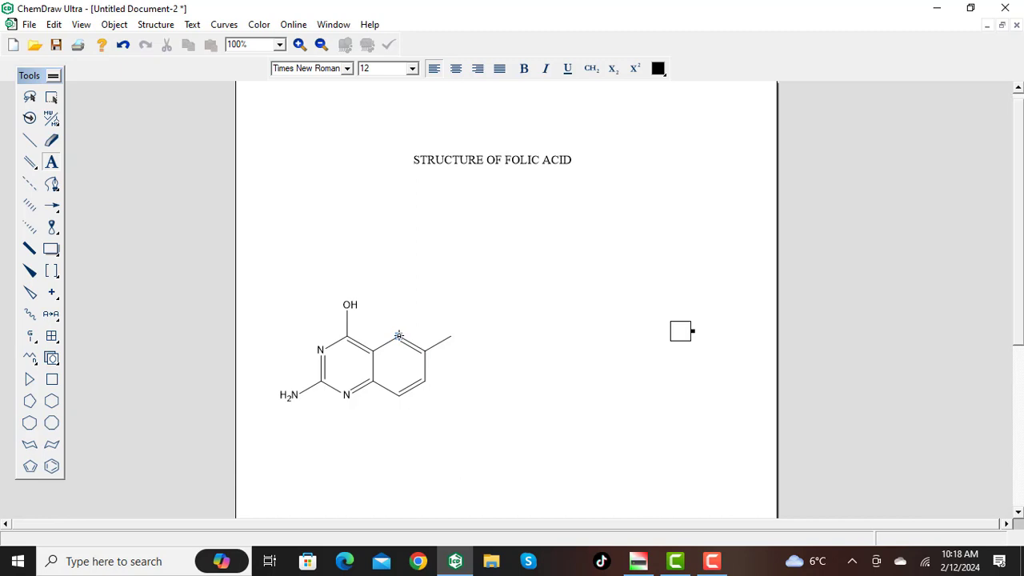
Replace the right ring's top and bottom atoms with N
click(399, 335)
text(N)
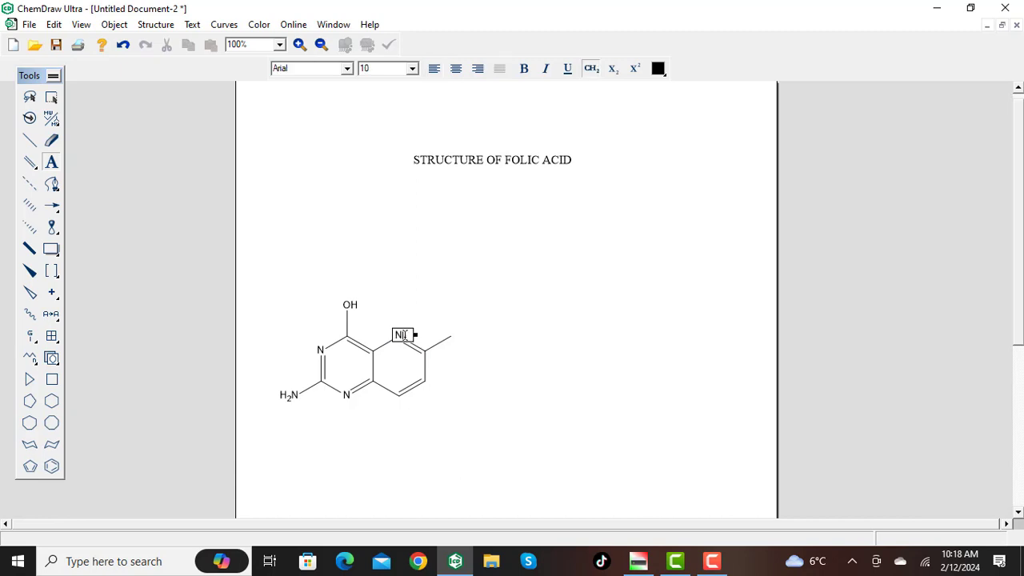
click(466, 410)
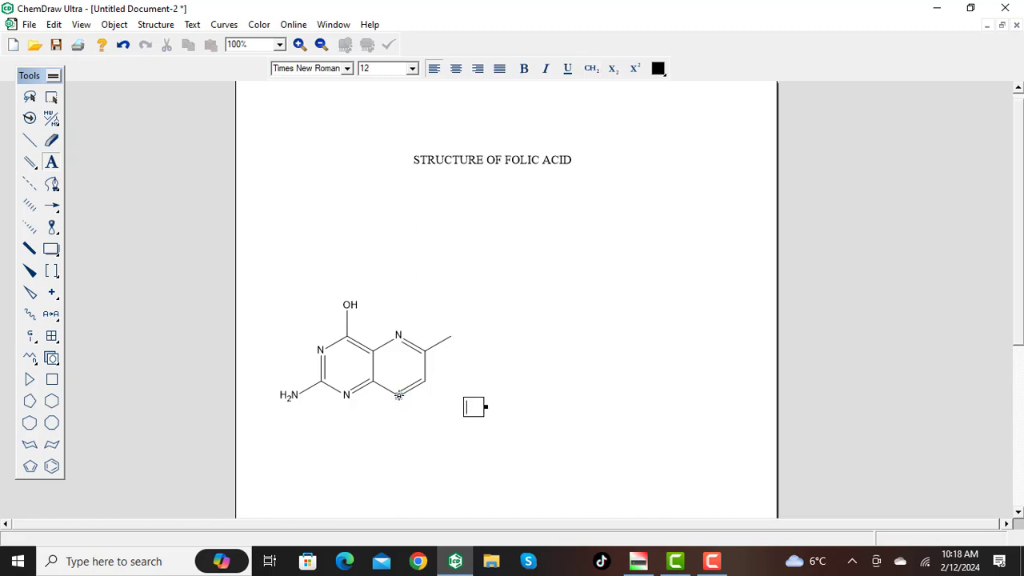
click(398, 395)
text(N)
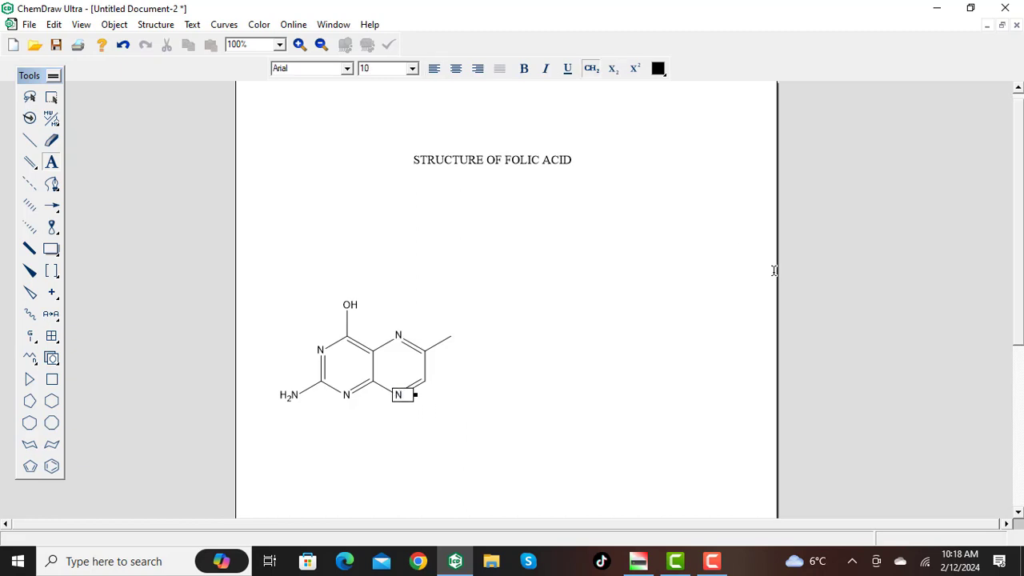
click(840, 370)
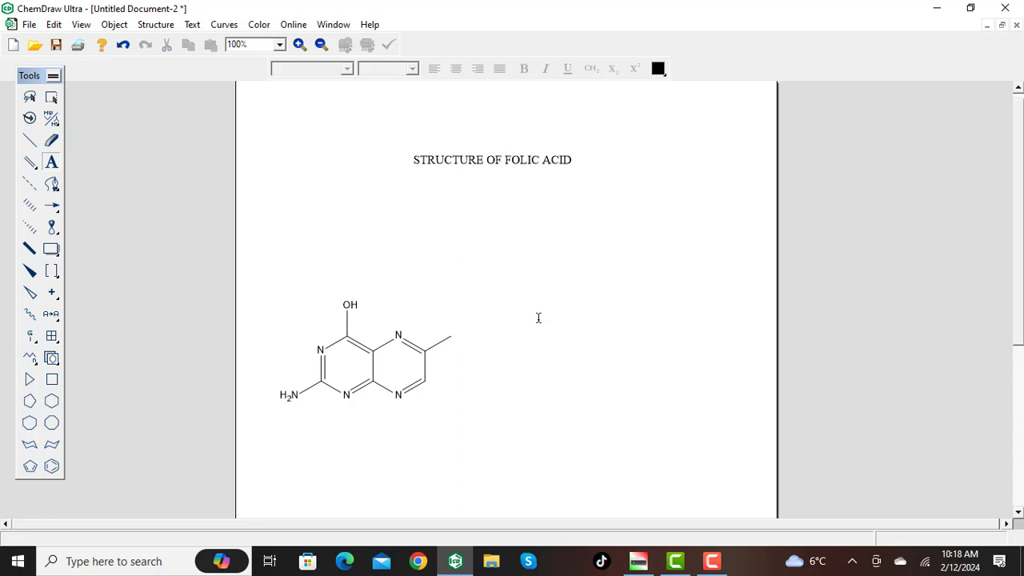
click(25, 137)
click(451, 335)
click(52, 142)
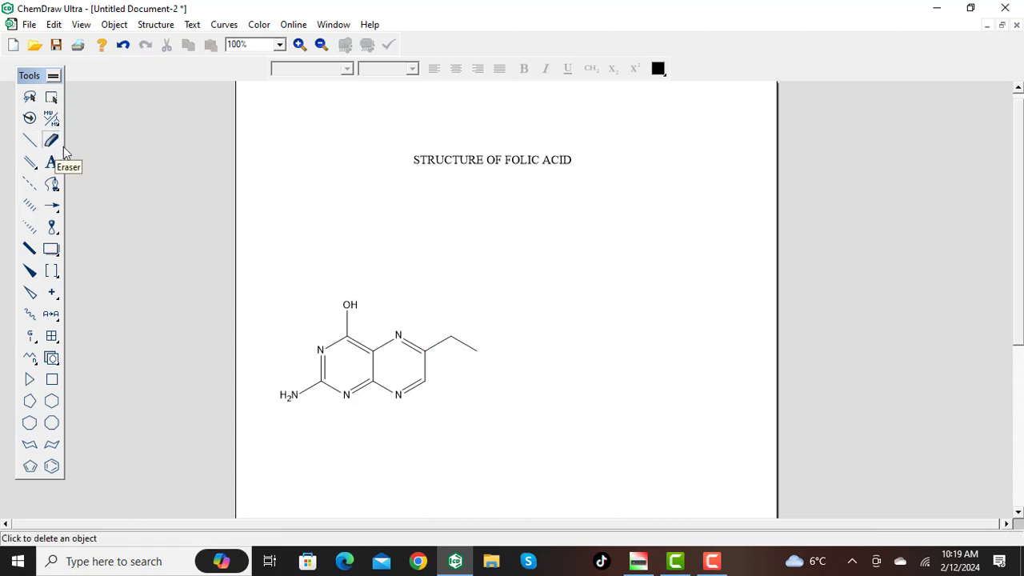
click(467, 345)
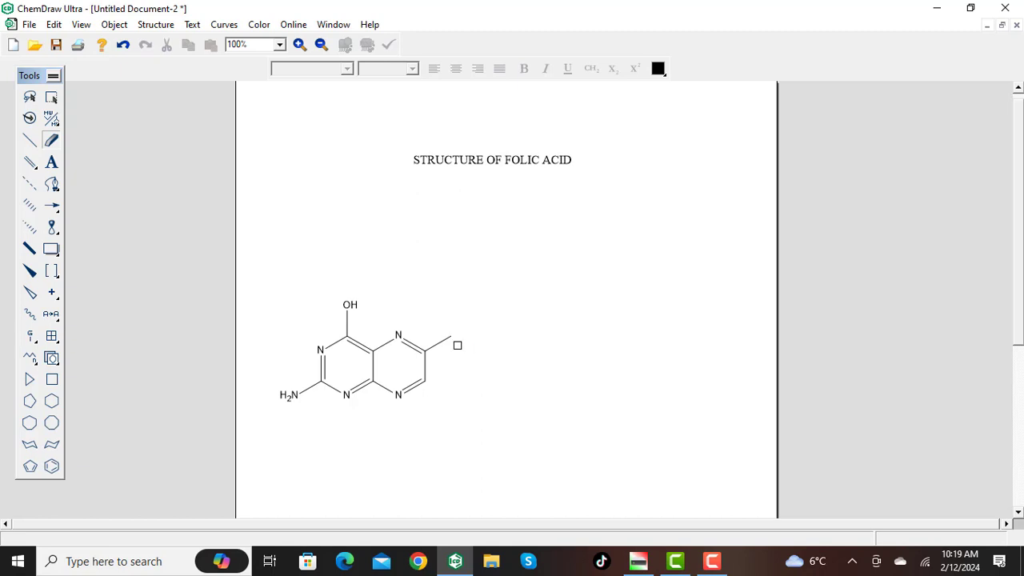
Draw a vertical single bond upward from the right ring's side chain and label its end NH
click(30, 140)
click(30, 140)
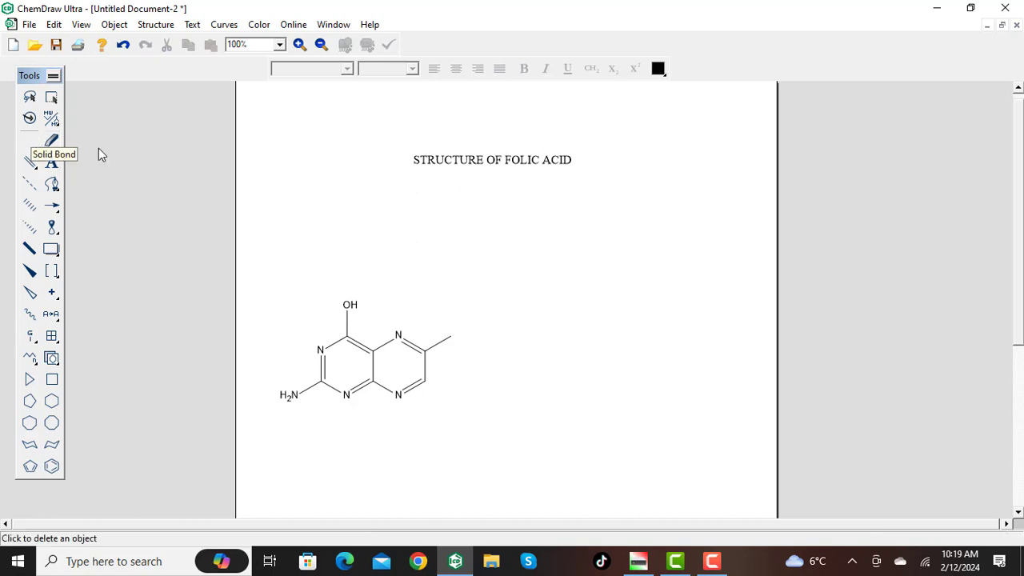
drag(450, 334, 450, 306)
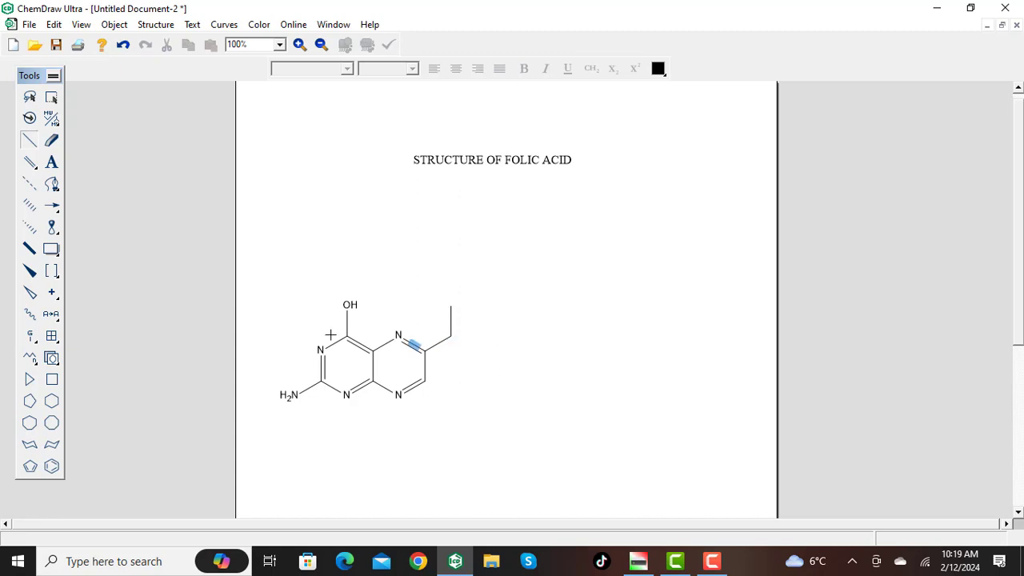
click(51, 162)
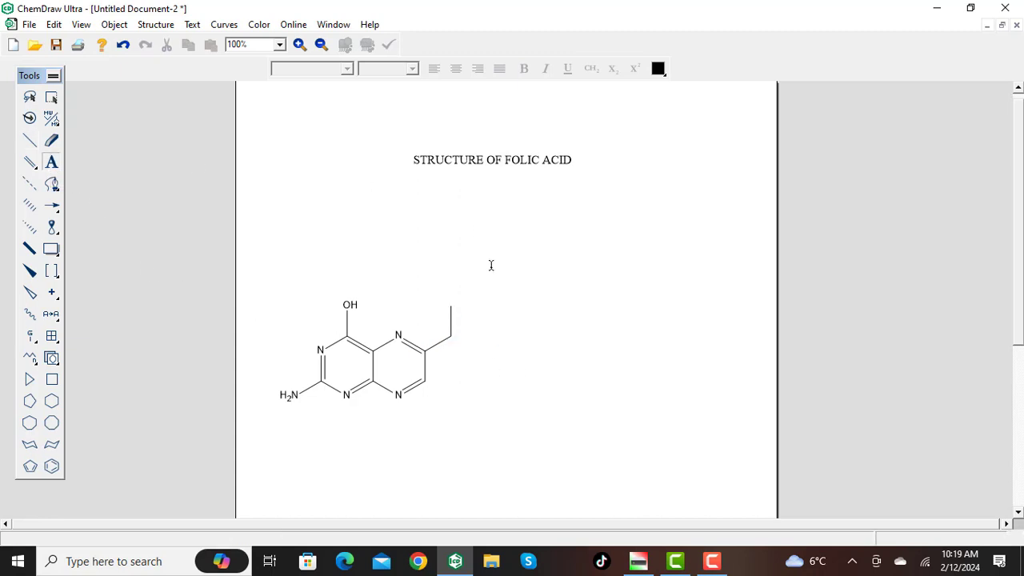
click(451, 305)
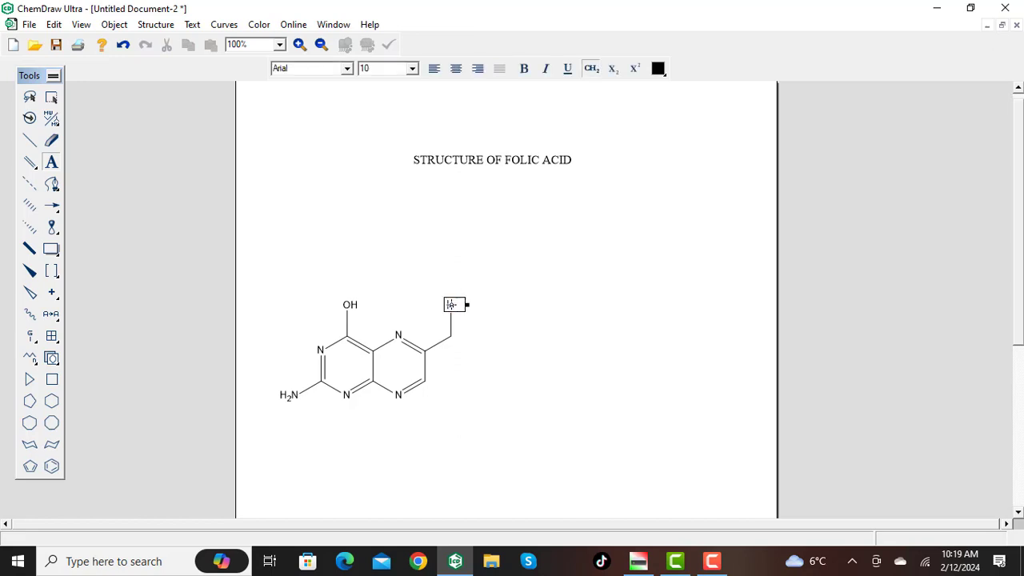
text(NH)
click(563, 305)
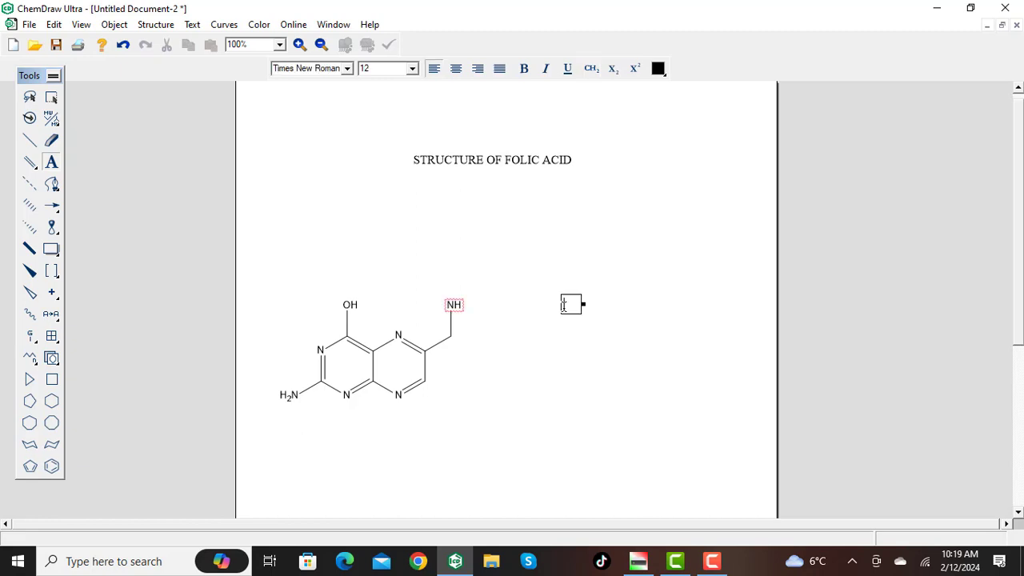
Draw a single bond from the NH group diagonally up to the left
click(30, 139)
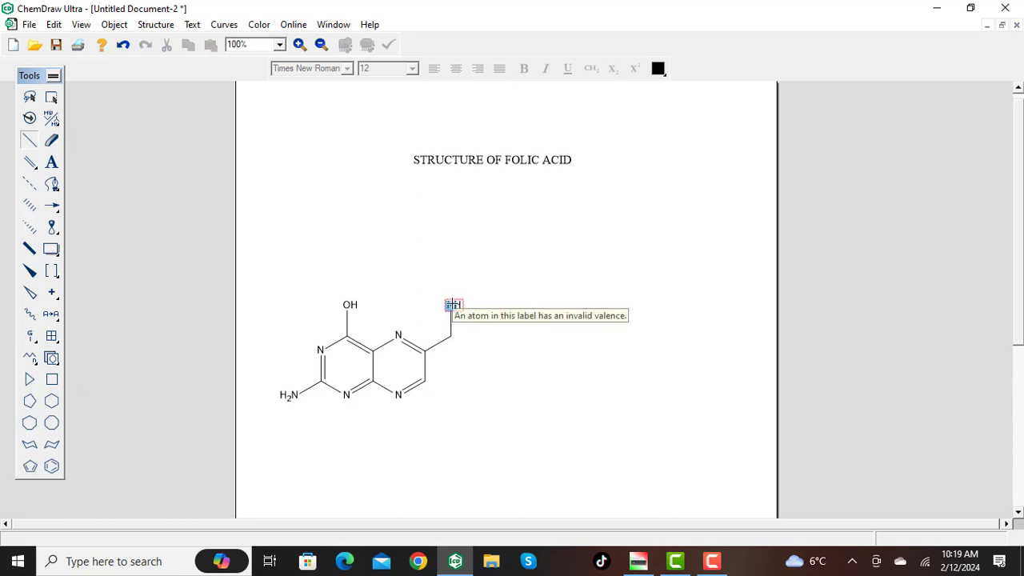
drag(453, 304, 435, 289)
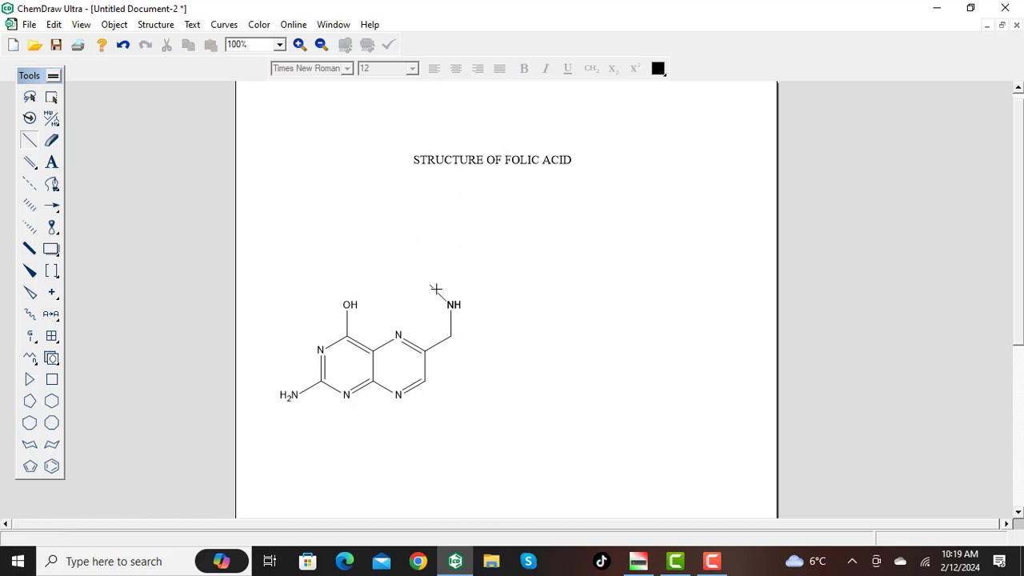
drag(435, 290, 434, 289)
click(52, 468)
click(424, 284)
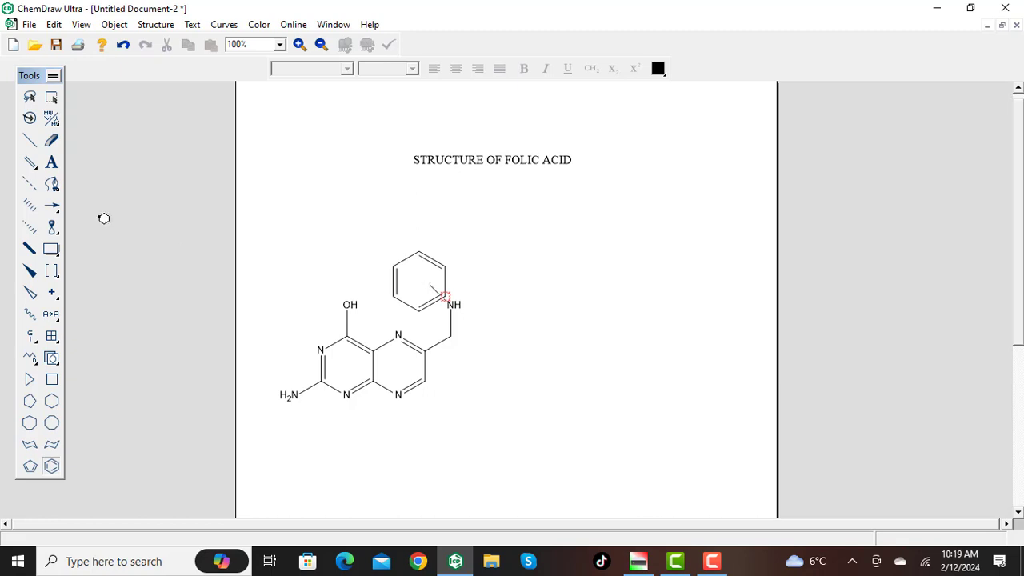
click(52, 141)
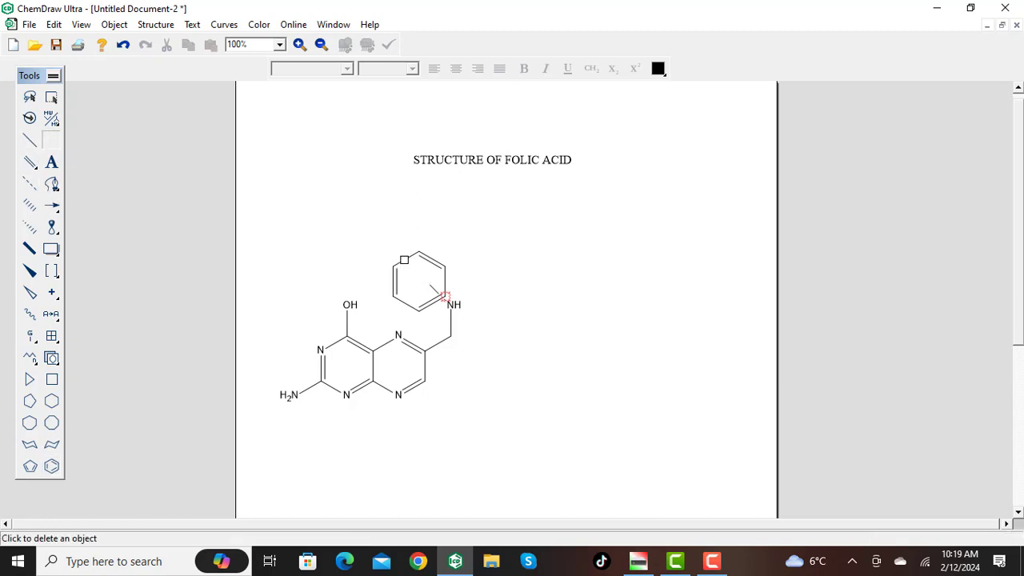
click(393, 276)
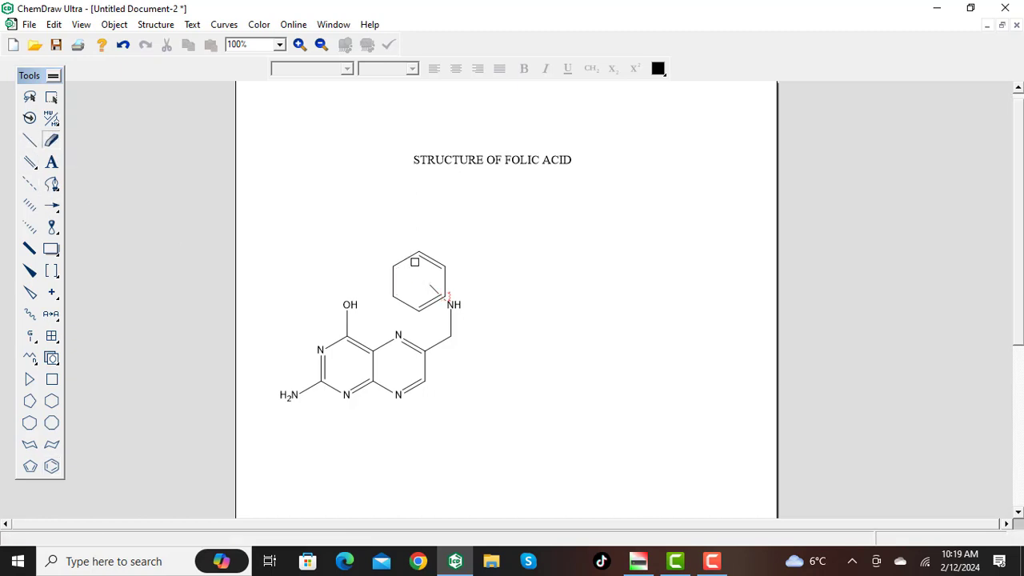
click(416, 252)
click(443, 274)
click(397, 274)
click(393, 301)
double_click(437, 298)
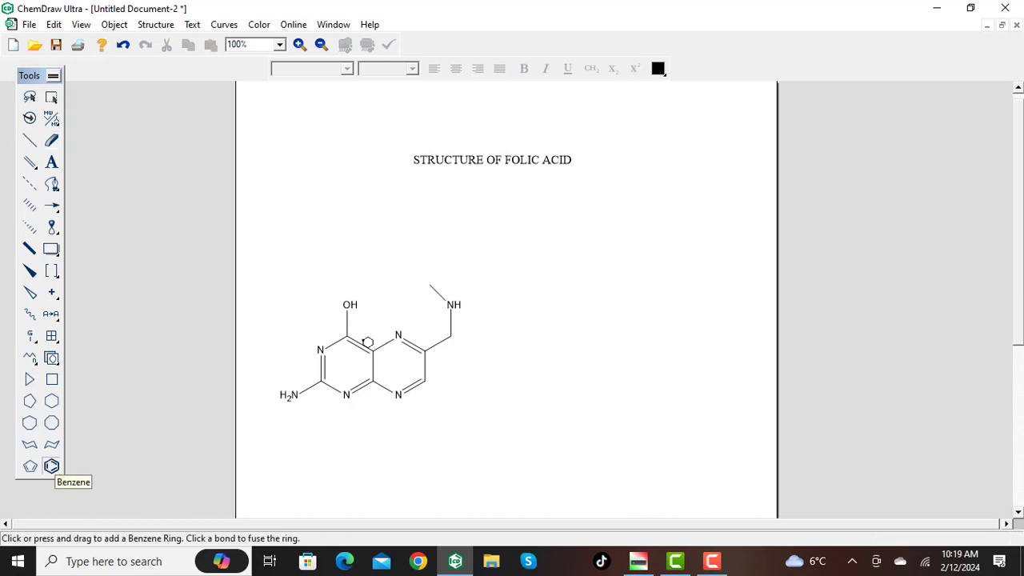
Place a benzene ring at the free end of the diagonal bond from the NH group
click(53, 465)
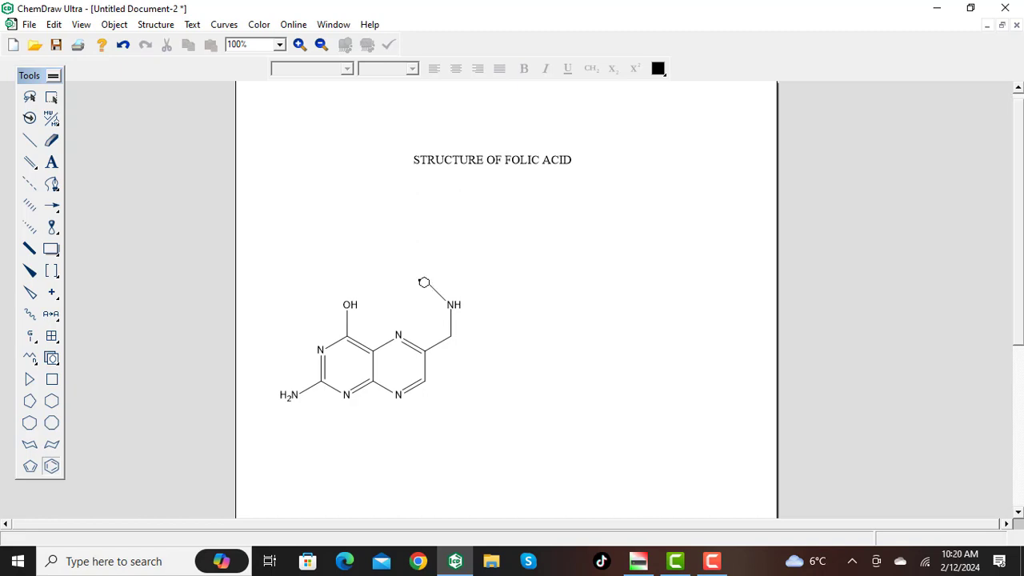
click(424, 283)
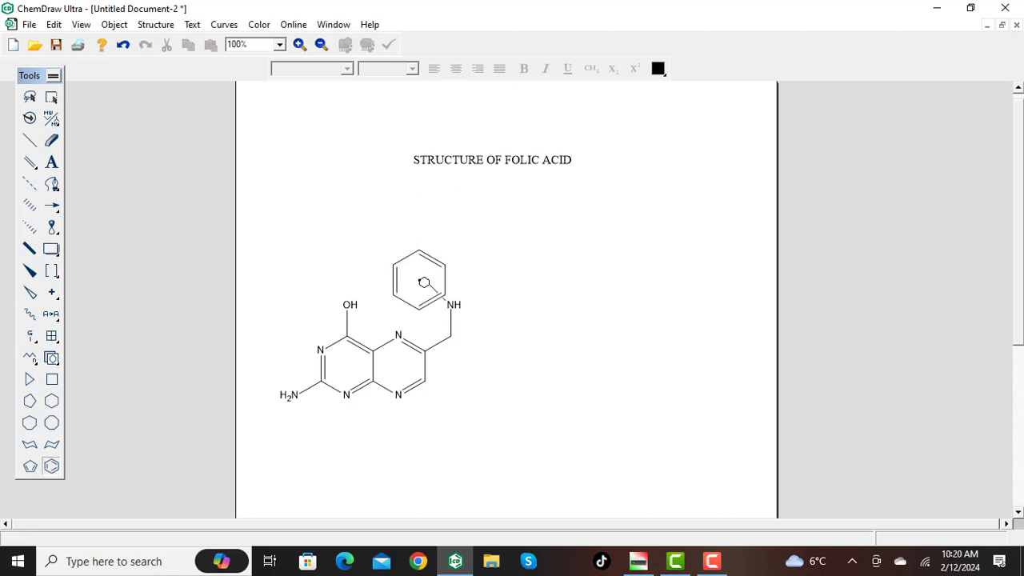
Erase the misplaced benzene ring together with the diagonal bond joining it to the NH group
click(52, 142)
mouse_move(410, 244)
mouse_down()
mouse_move(439, 248)
mouse_move(446, 293)
mouse_move(394, 290)
mouse_up()
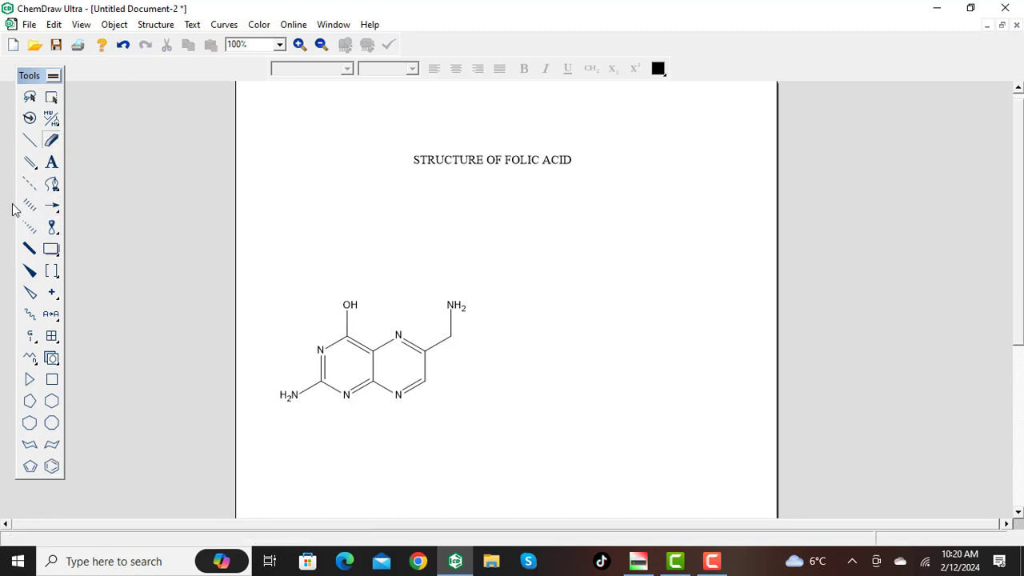
Place a benzene ring above the fused rings and connect its lower-right atom to the side-chain nitrogen with a single bond
click(51, 467)
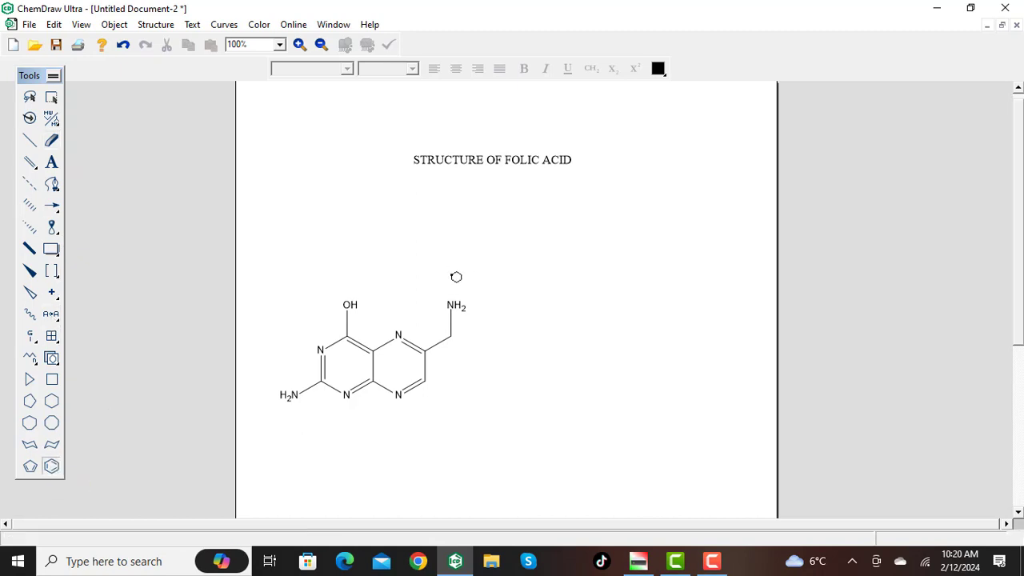
click(416, 271)
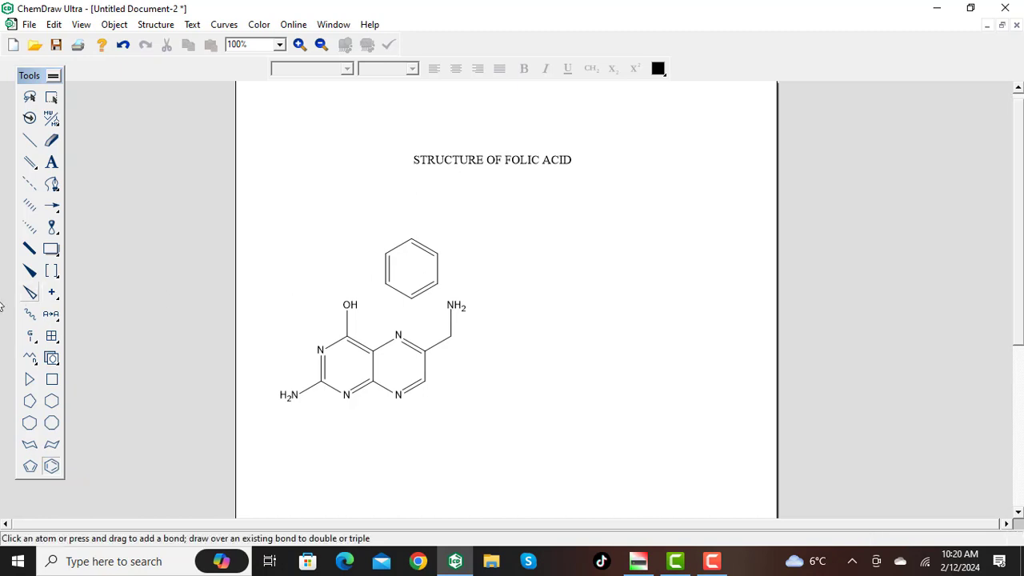
click(30, 139)
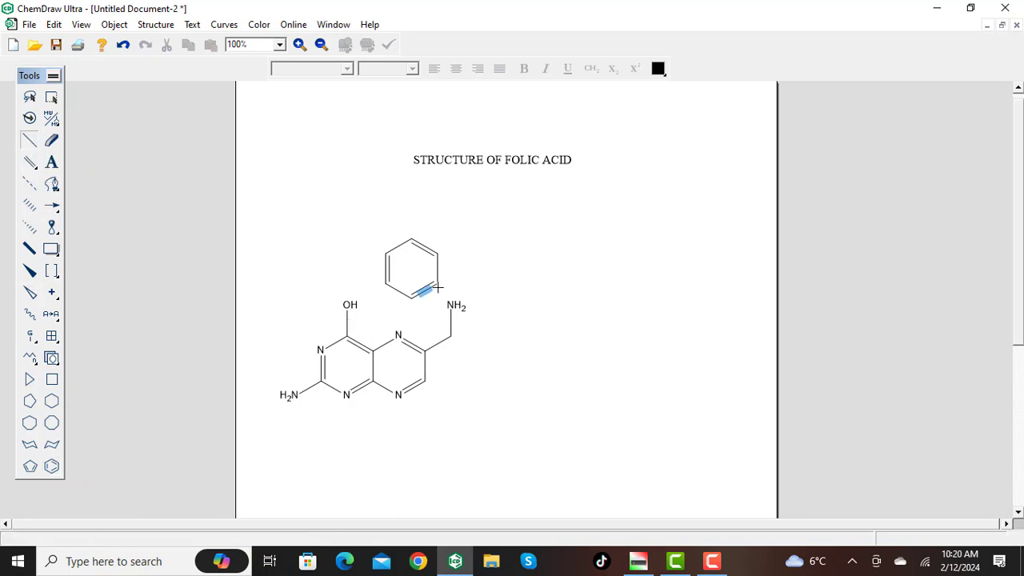
drag(446, 297, 451, 304)
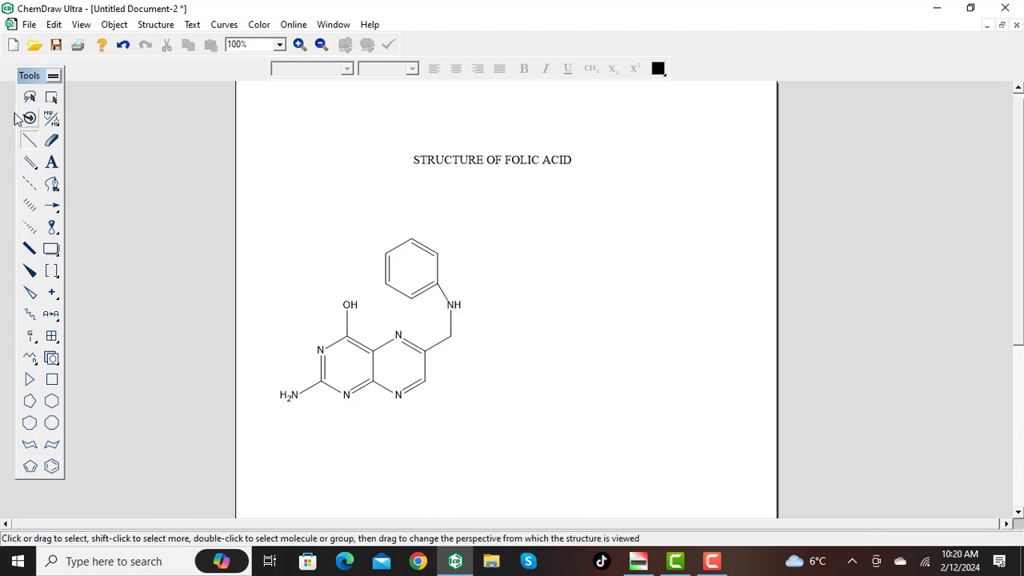
Add a carbon branch to the benzene ring's upper-left atom, with a vertical double bond and a single bond diagonally down to the left
click(28, 141)
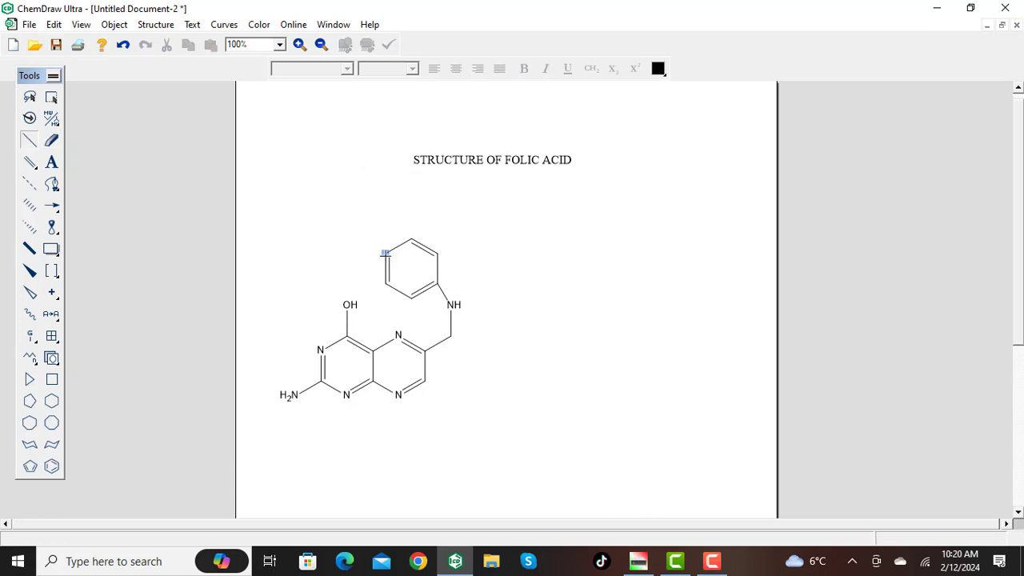
drag(384, 253, 363, 229)
drag(362, 229, 364, 207)
click(364, 217)
mouse_move(364, 232)
mouse_down()
mouse_move(334, 238)
mouse_move(338, 254)
mouse_up()
Label the upper end of the branch's double bond O and the end of its lower-left single bond NH
click(52, 164)
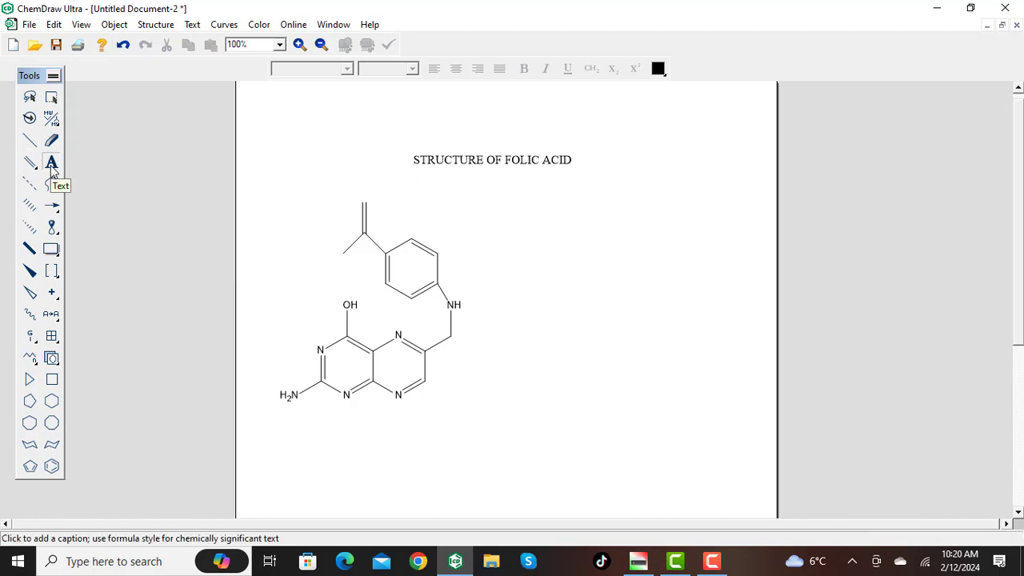
click(360, 204)
click(362, 205)
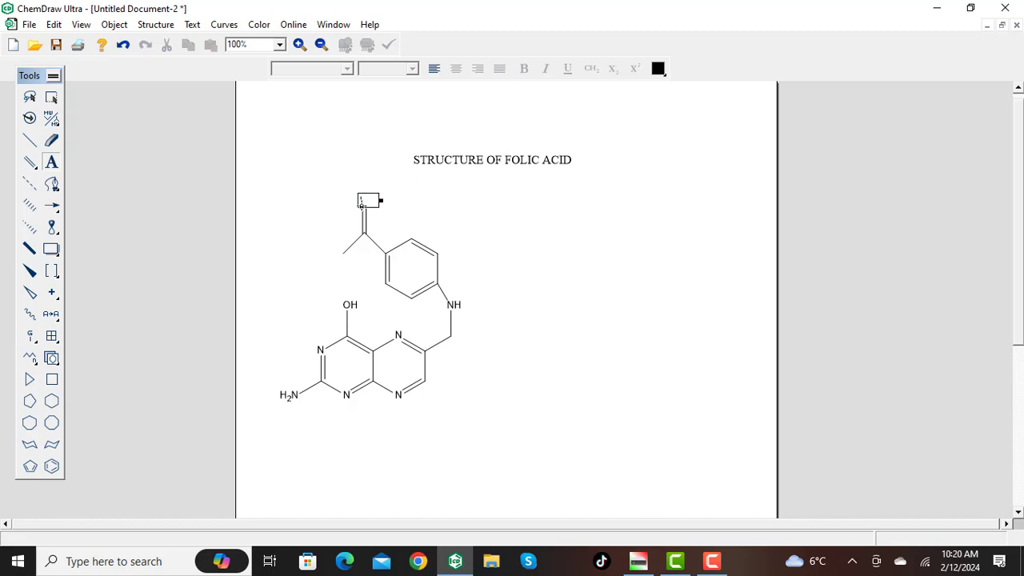
text(O)
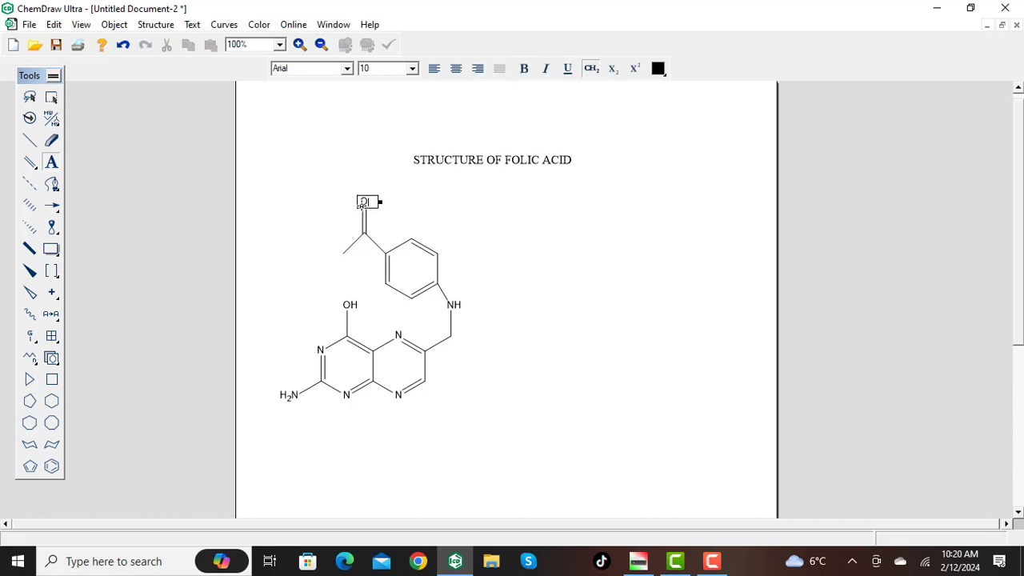
click(343, 255)
text(NH)
Extend a chain from the amide NH with a bond up-left, a vertical bond upward and a double bond up to the right
click(30, 139)
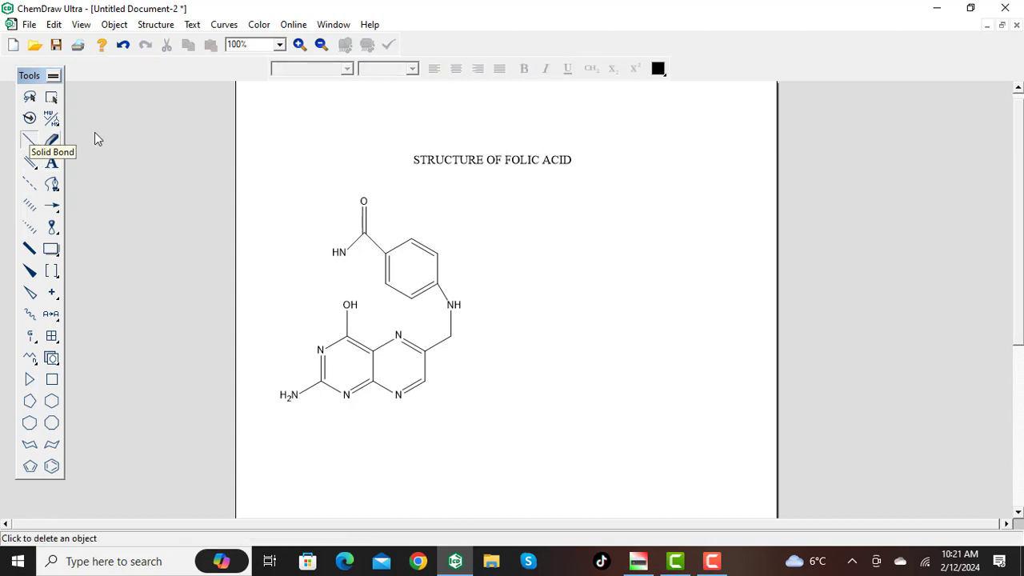
double_click(333, 249)
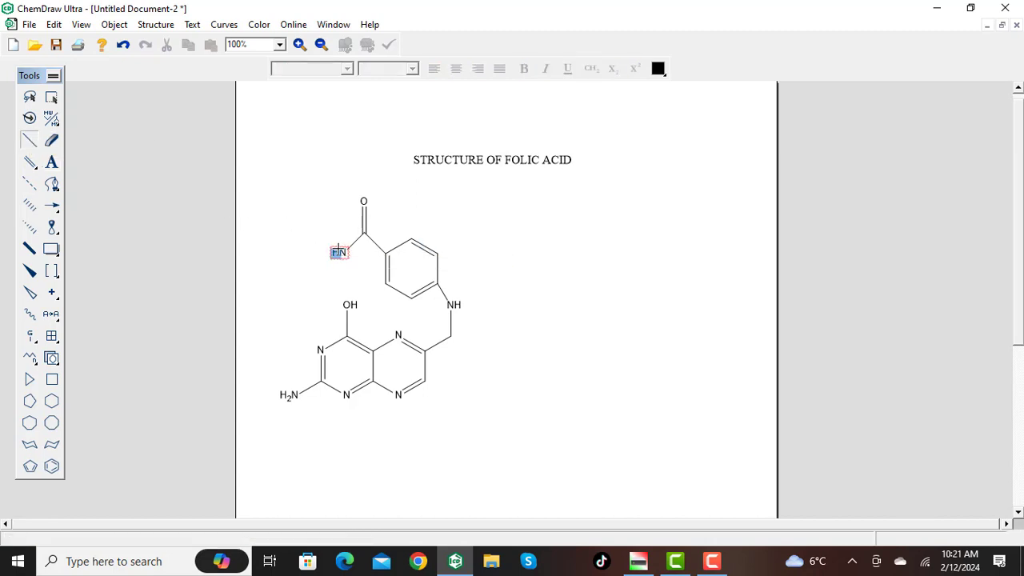
drag(339, 249, 321, 239)
mouse_move(320, 237)
mouse_down()
mouse_move(310, 252)
mouse_move(317, 231)
mouse_up()
drag(315, 232, 316, 216)
click(315, 202)
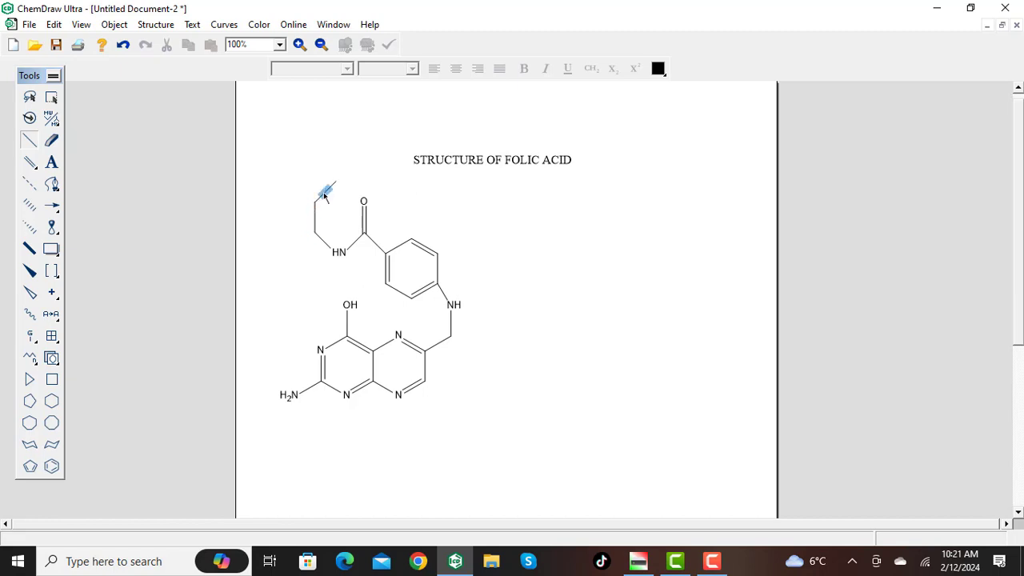
click(330, 176)
Label the free end of the new chain's double bond O
click(51, 166)
click(334, 183)
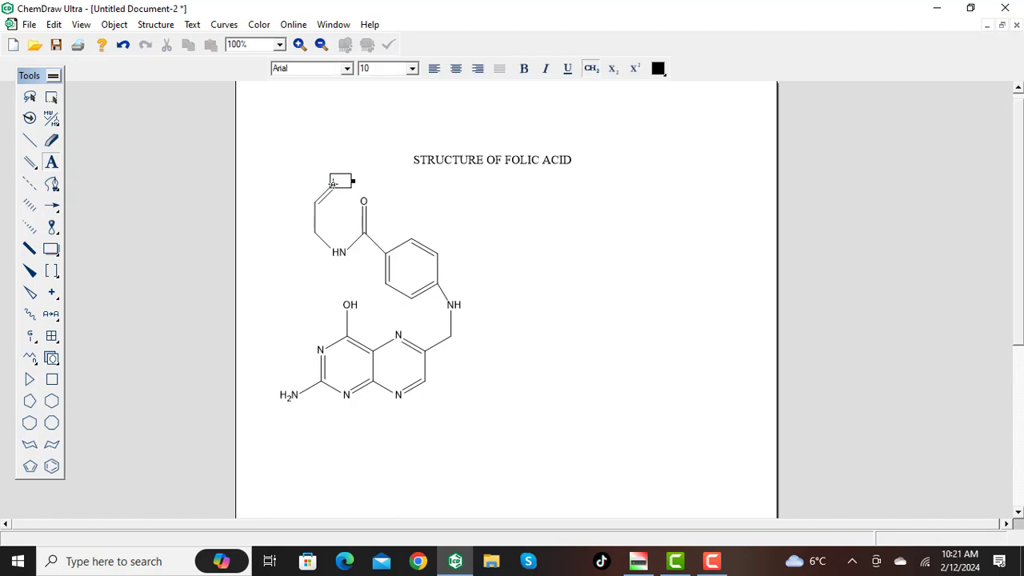
text(O)
click(484, 164)
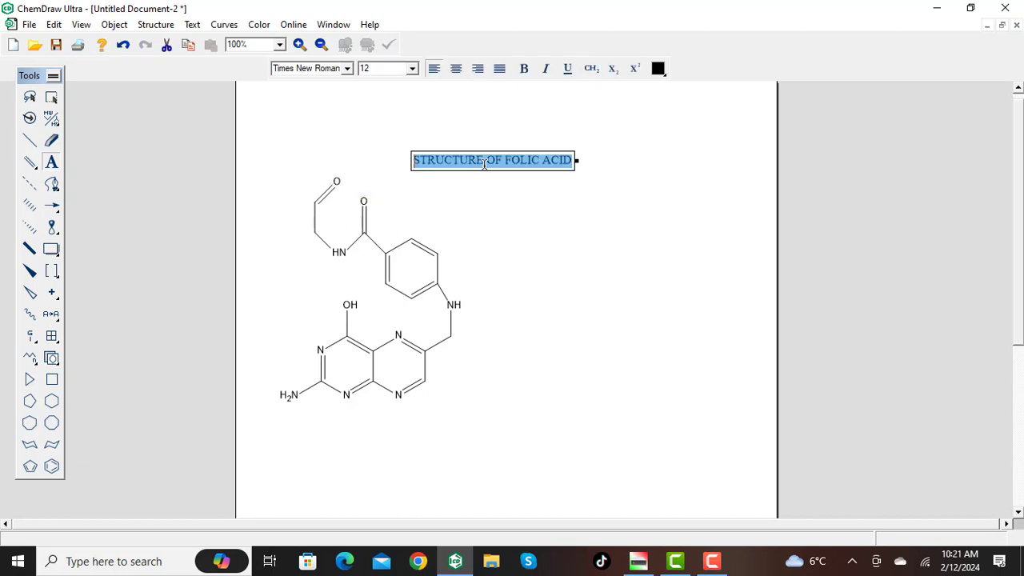
click(522, 233)
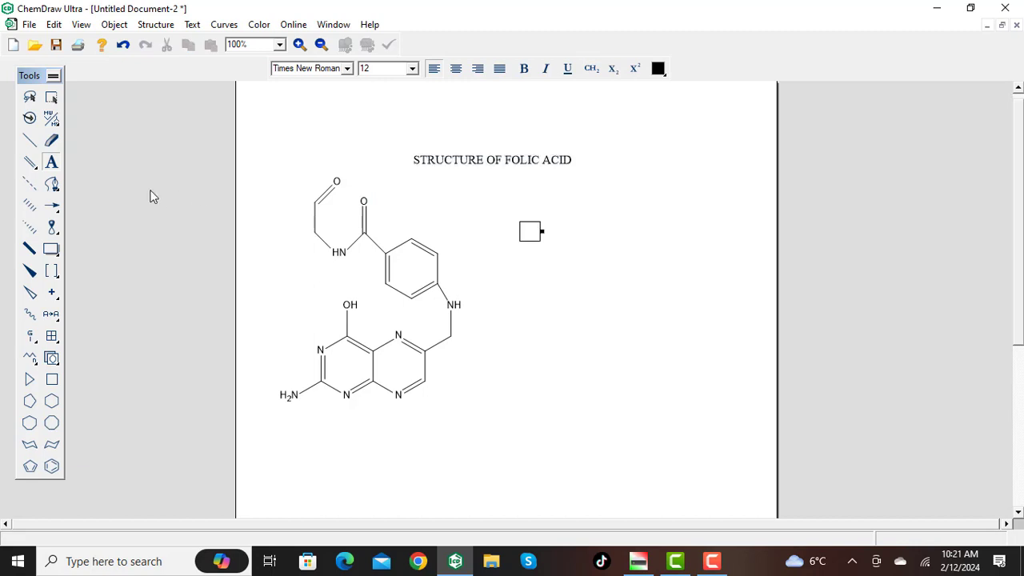
Draw a single bond up-left from the chain's terminal carbonyl carbon and label its end OH to form the carboxylic acid
click(29, 140)
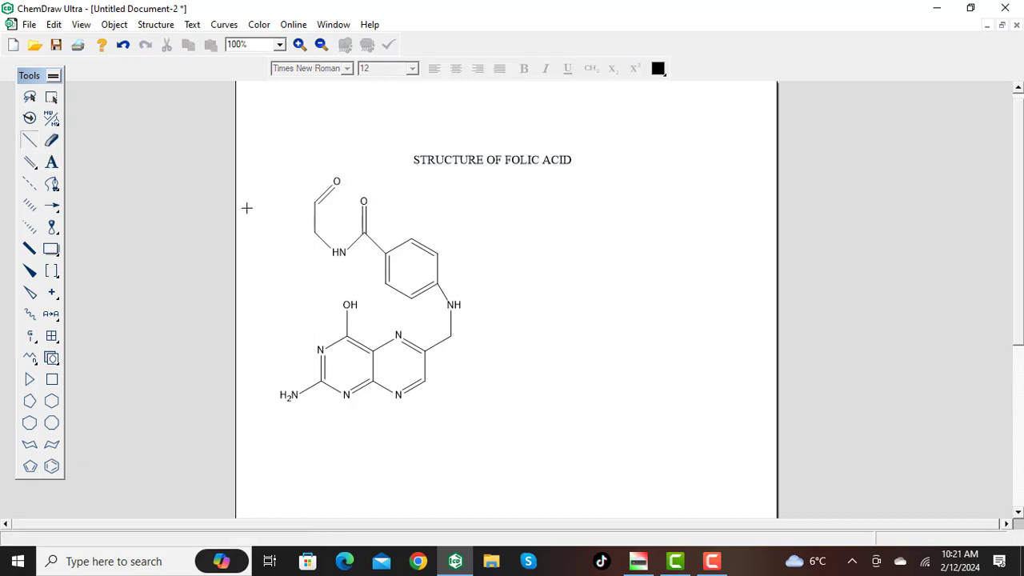
drag(316, 203, 279, 174)
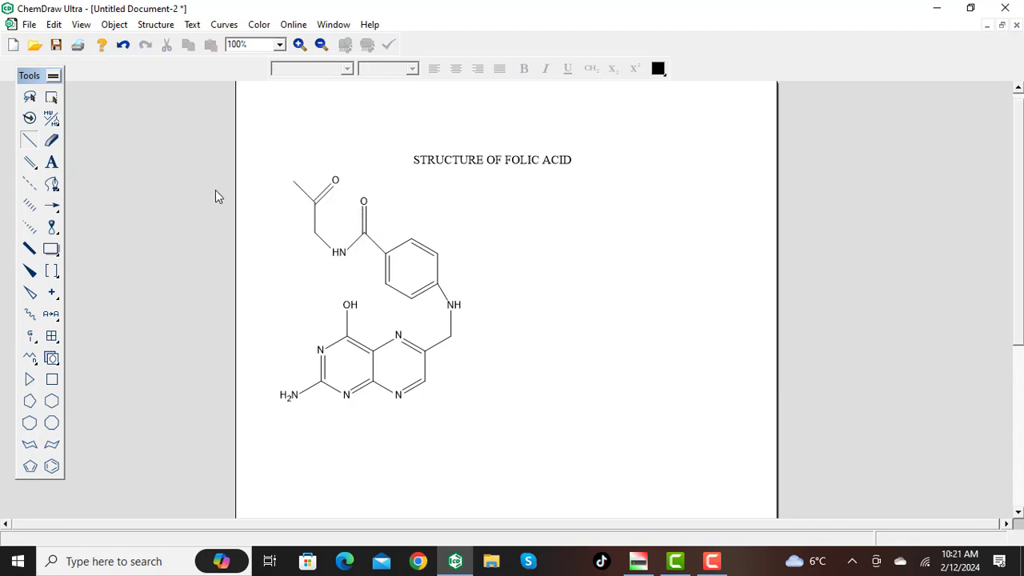
click(53, 163)
click(293, 183)
text(OH)
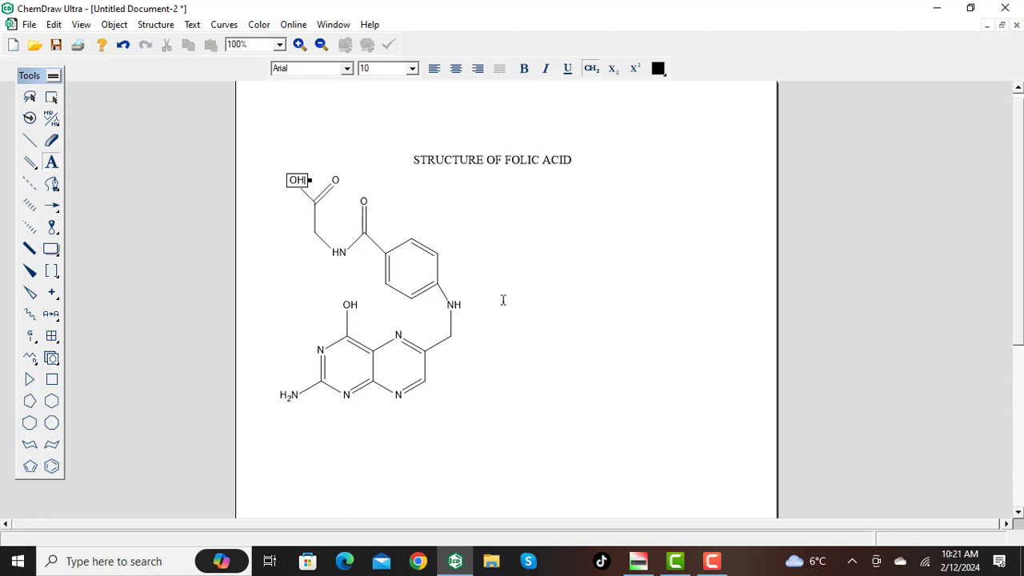
click(503, 299)
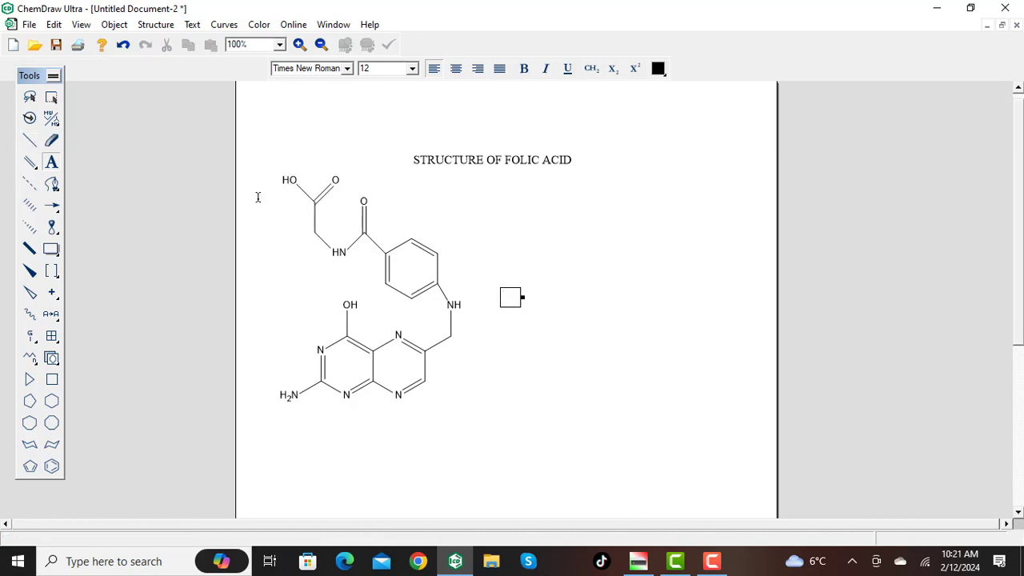
Move the whole structure right and slightly down so it sits beneath the title, and deselect it
click(52, 98)
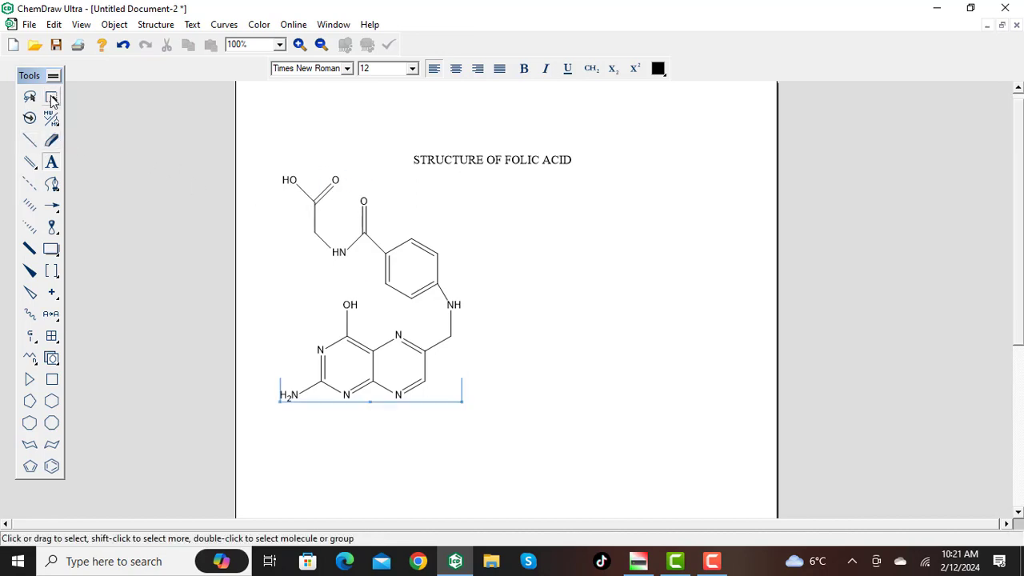
drag(421, 301, 576, 328)
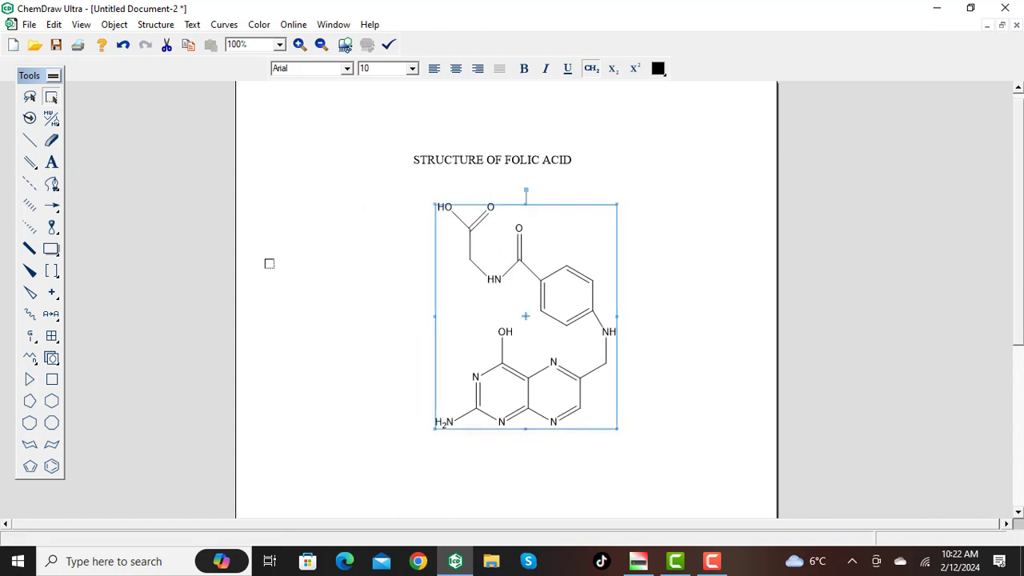
click(269, 263)
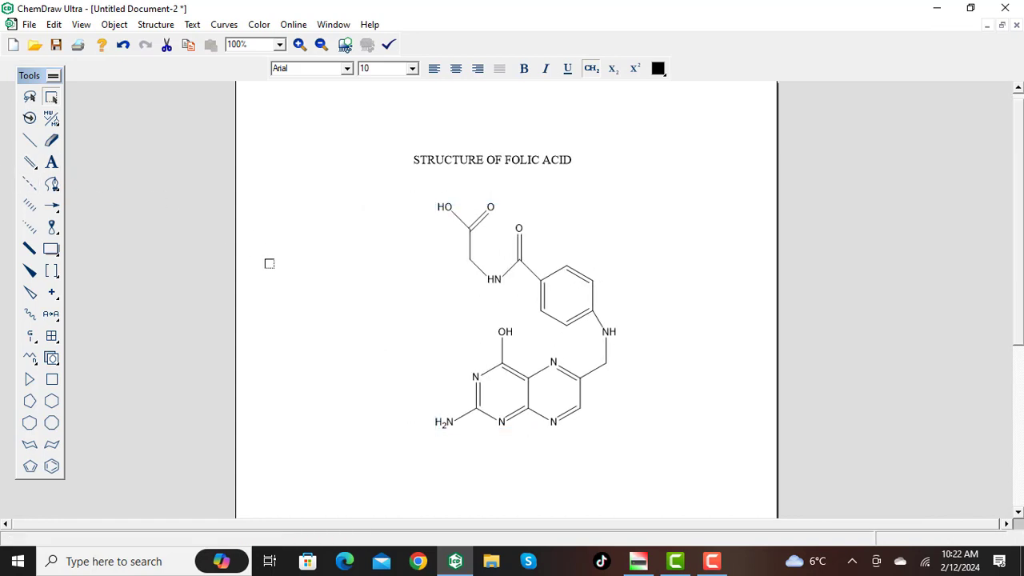
Draw a single bond down-left from the carbon between the carboxylic acid and the amide NH, and continue it with a vertical bond downward
click(29, 142)
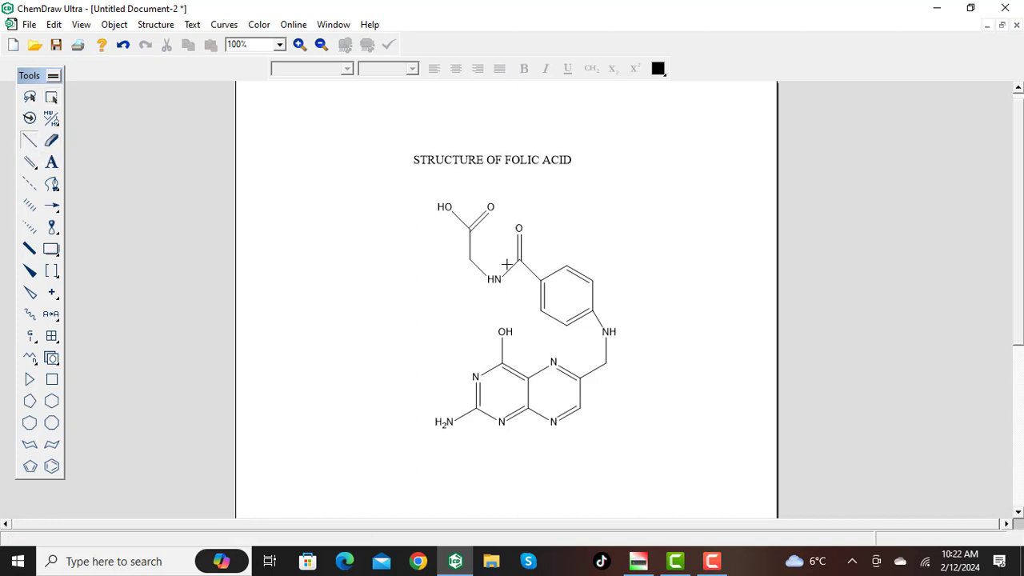
click(469, 259)
click(446, 275)
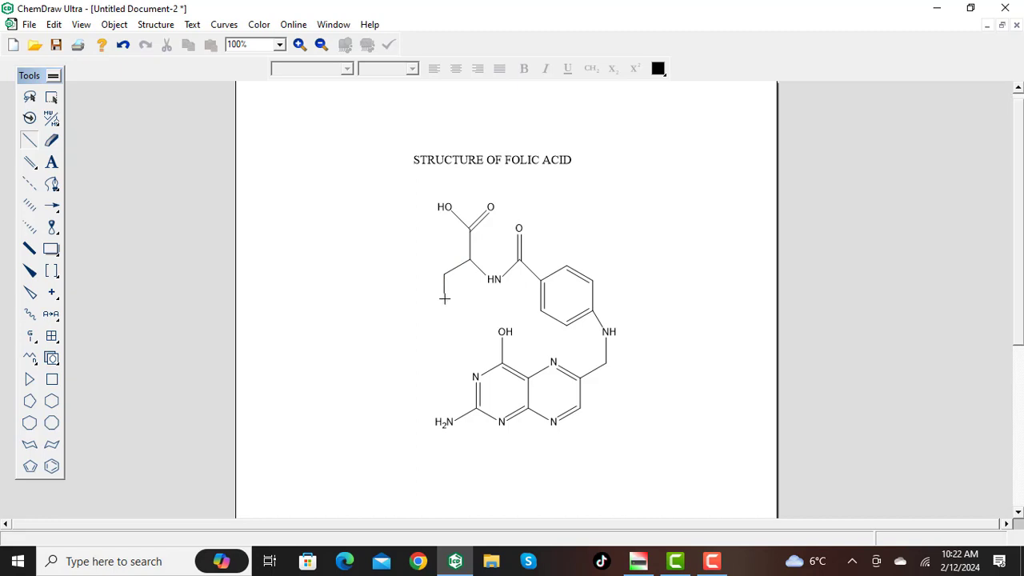